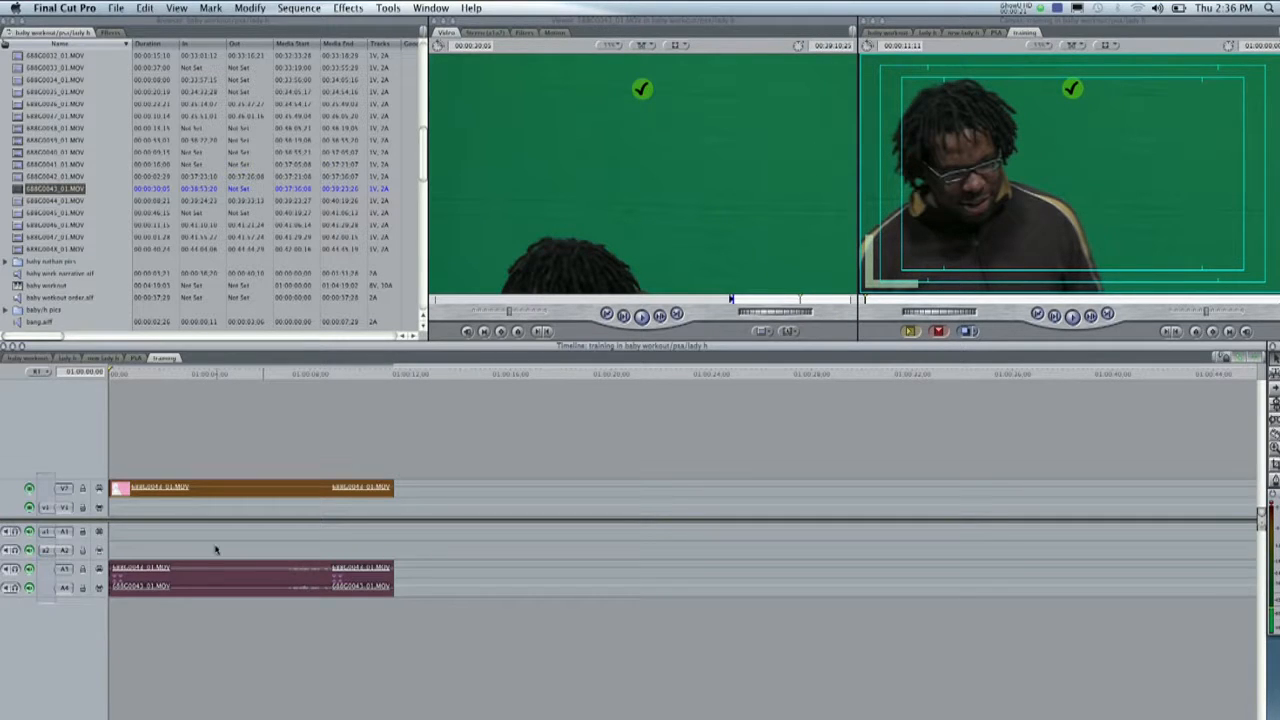
Step: Move the green-screen clip down to track V1 and back up to track V2
left_click(639, 302)
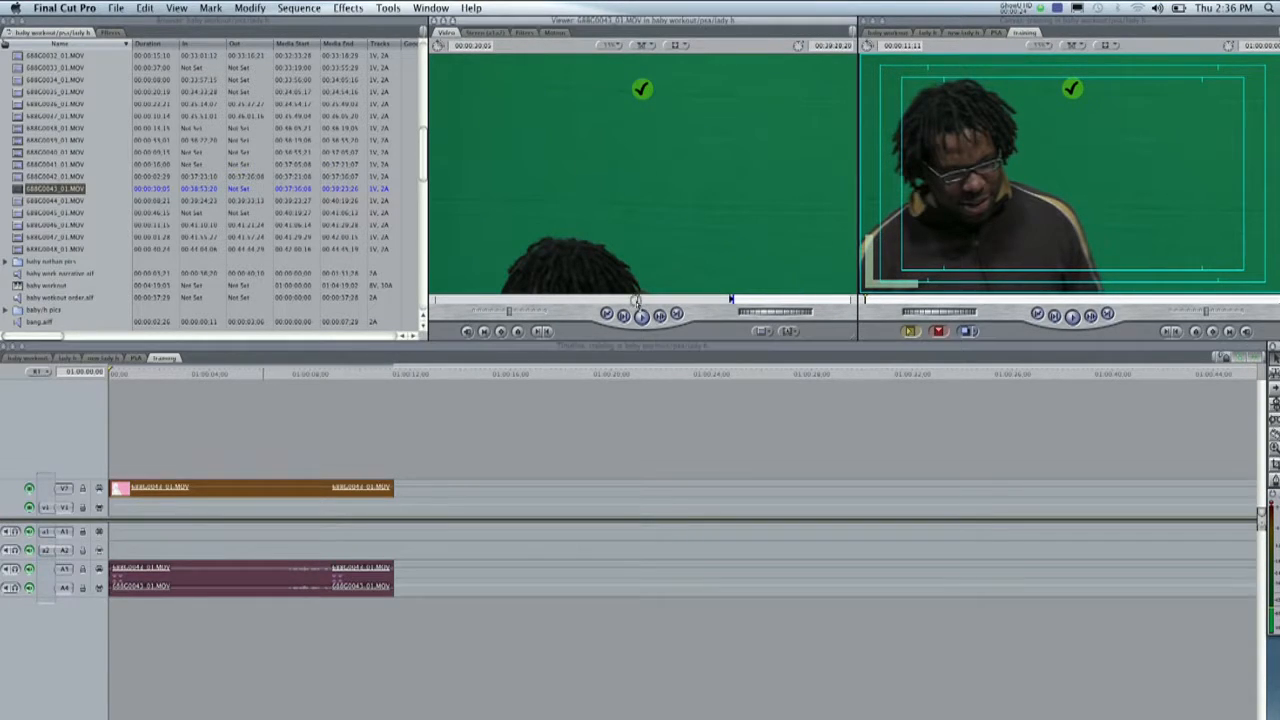
left_click_drag(250, 486, 250, 508)
left_click(248, 488)
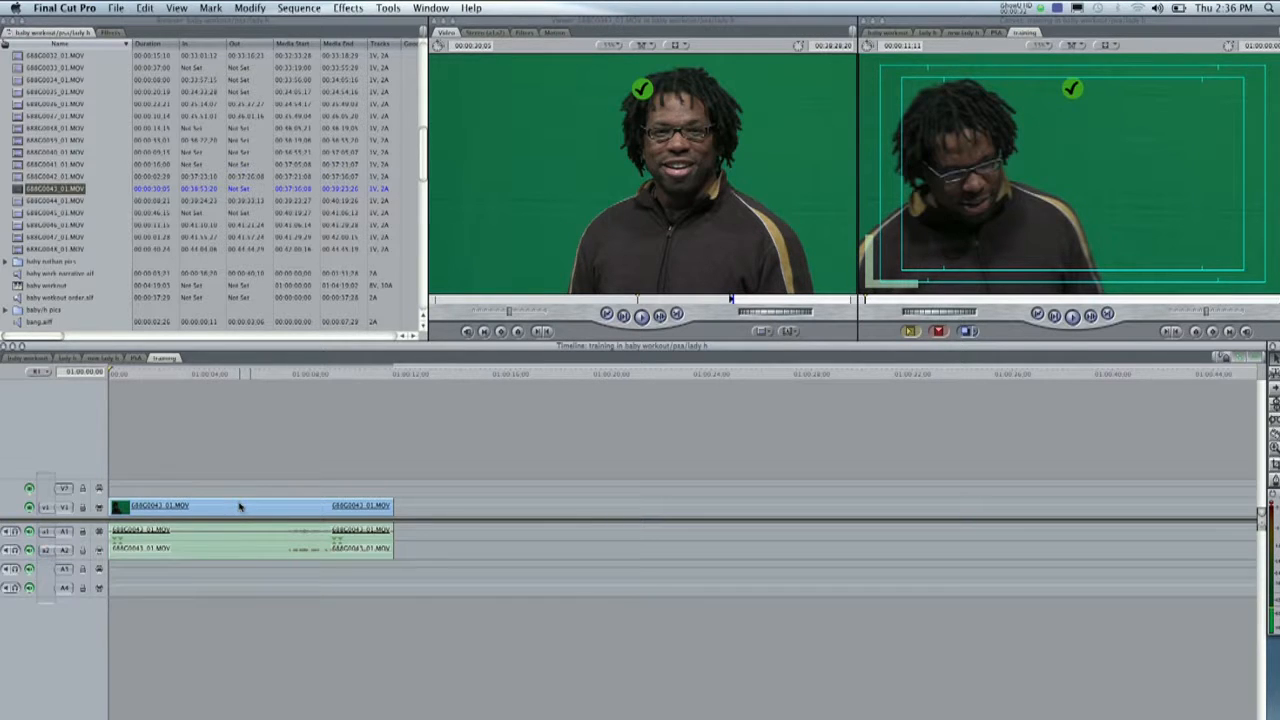
mouse_move(240, 507)
left_mouse_down()
mouse_move(237, 491)
mouse_move(259, 494)
left_mouse_up()
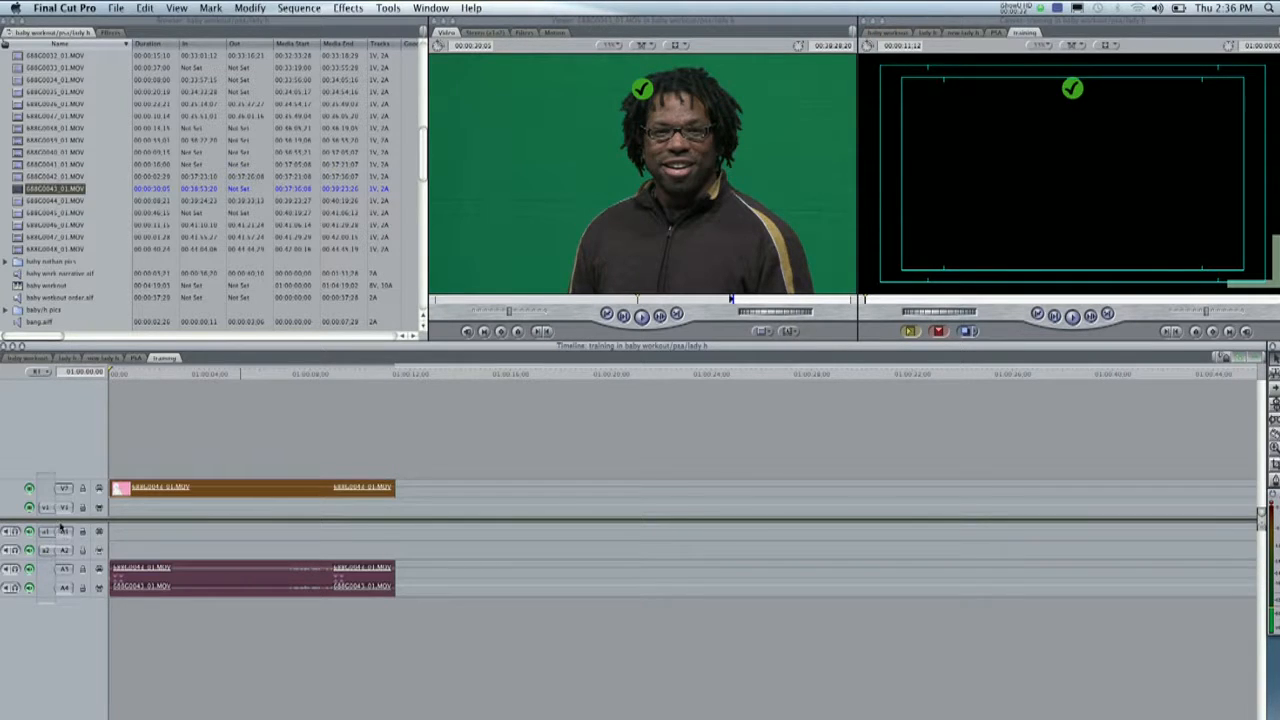
left_click(258, 508)
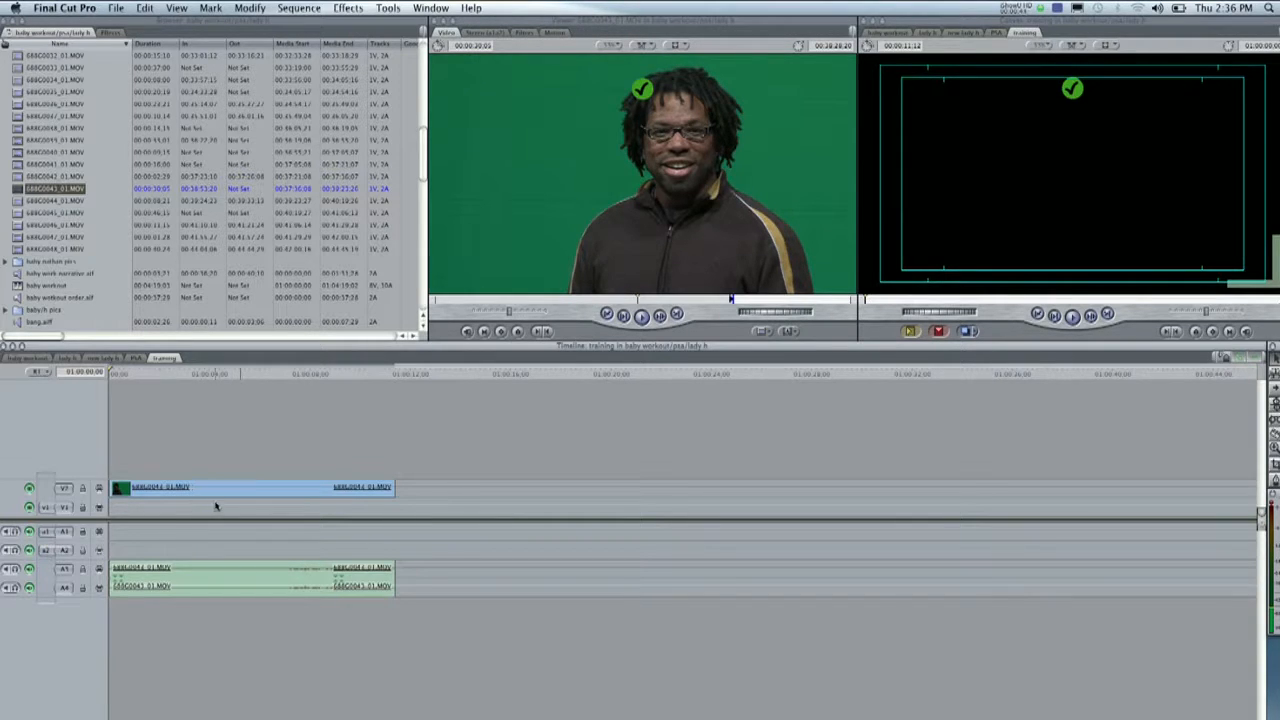
left_click(234, 485)
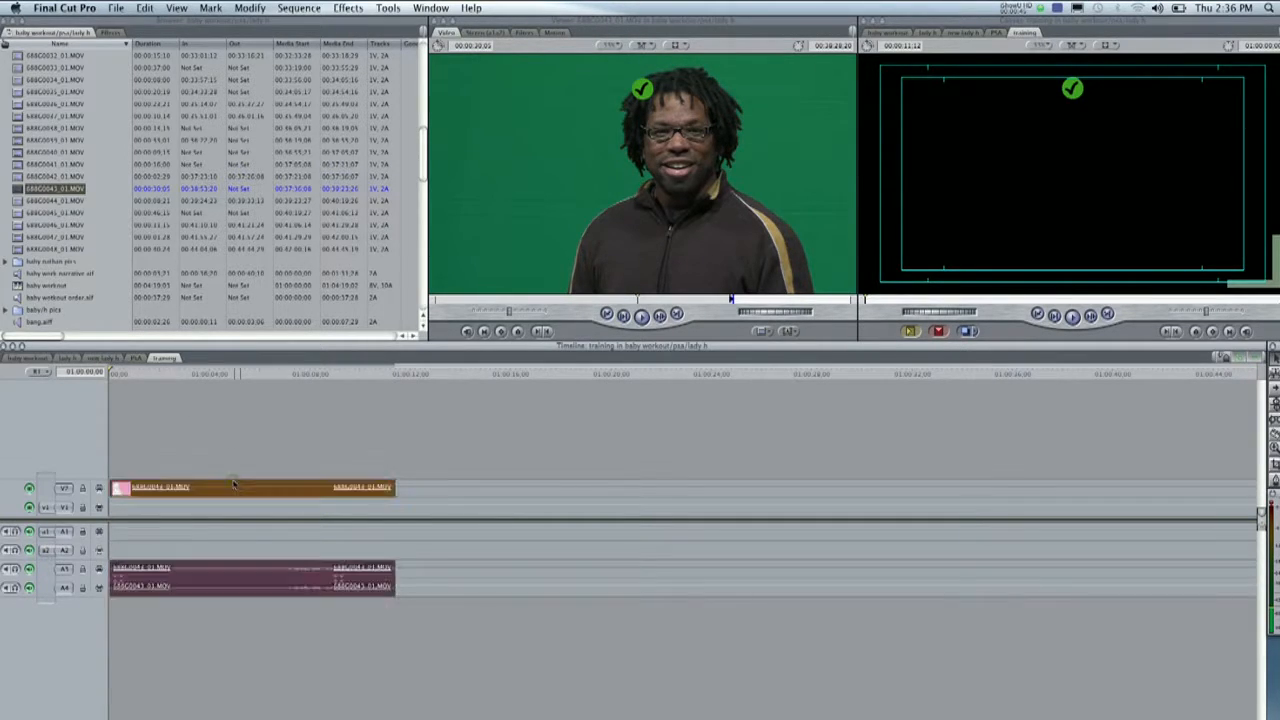
Step: Park the playhead at 01:00:02;21 and apply the Color Smoothing - 4:2:2 key filter to the green-screen clip on V2
left_click(175, 374)
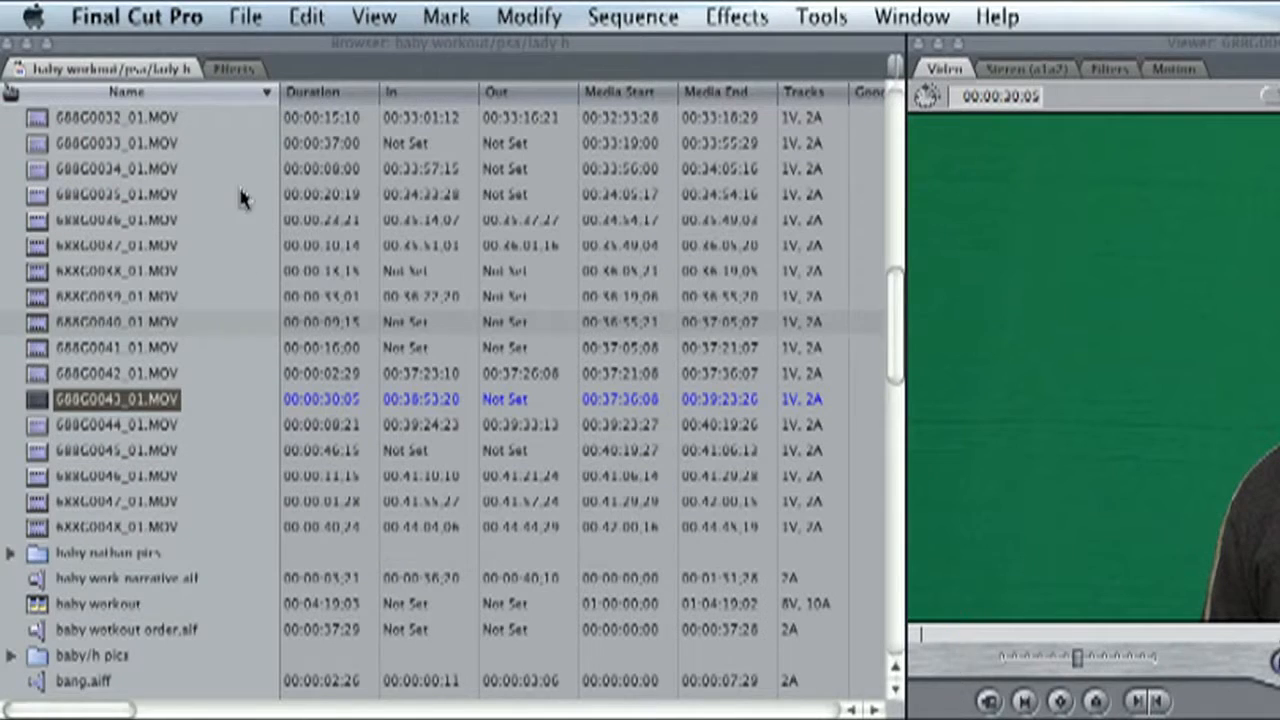
left_click(248, 74)
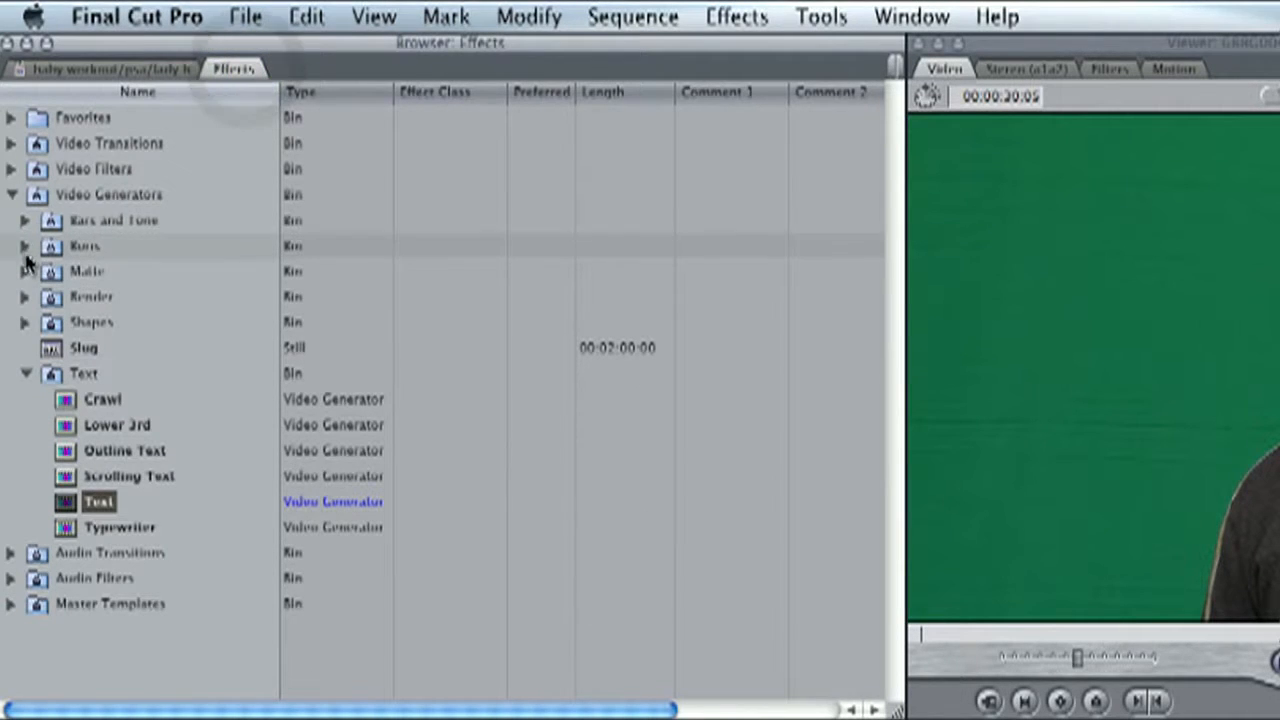
left_click(11, 196)
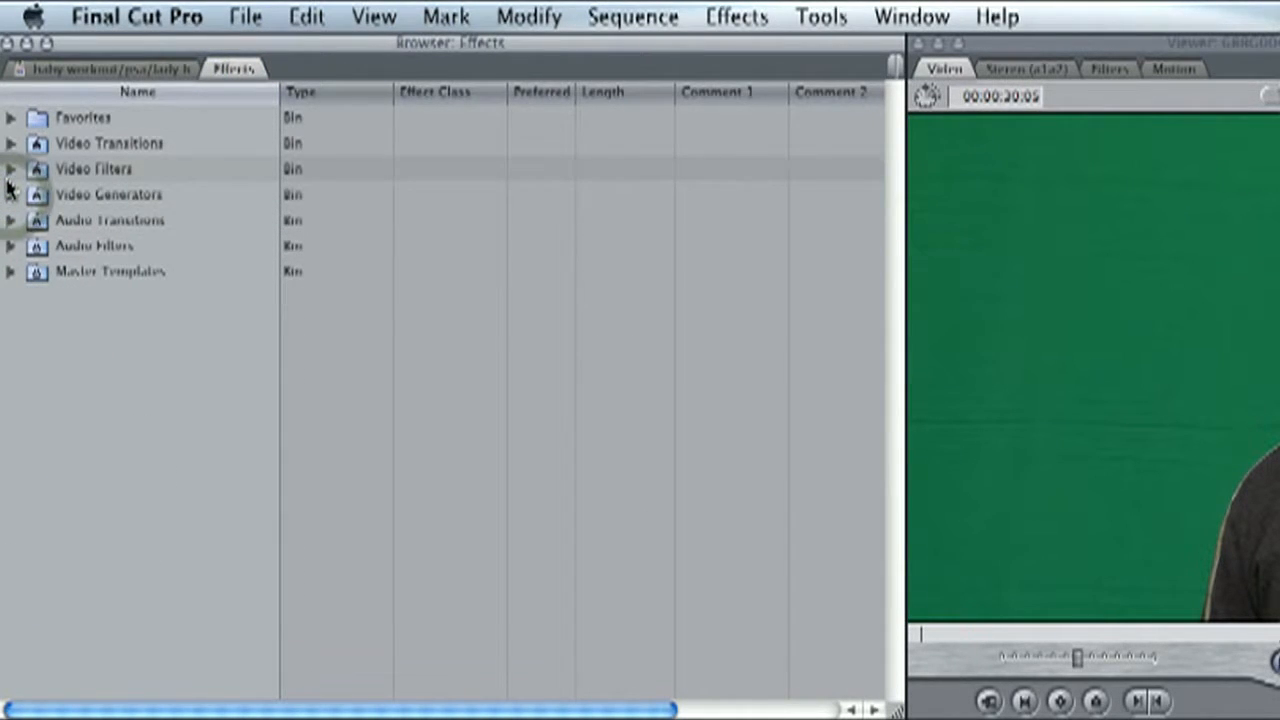
left_click(10, 170)
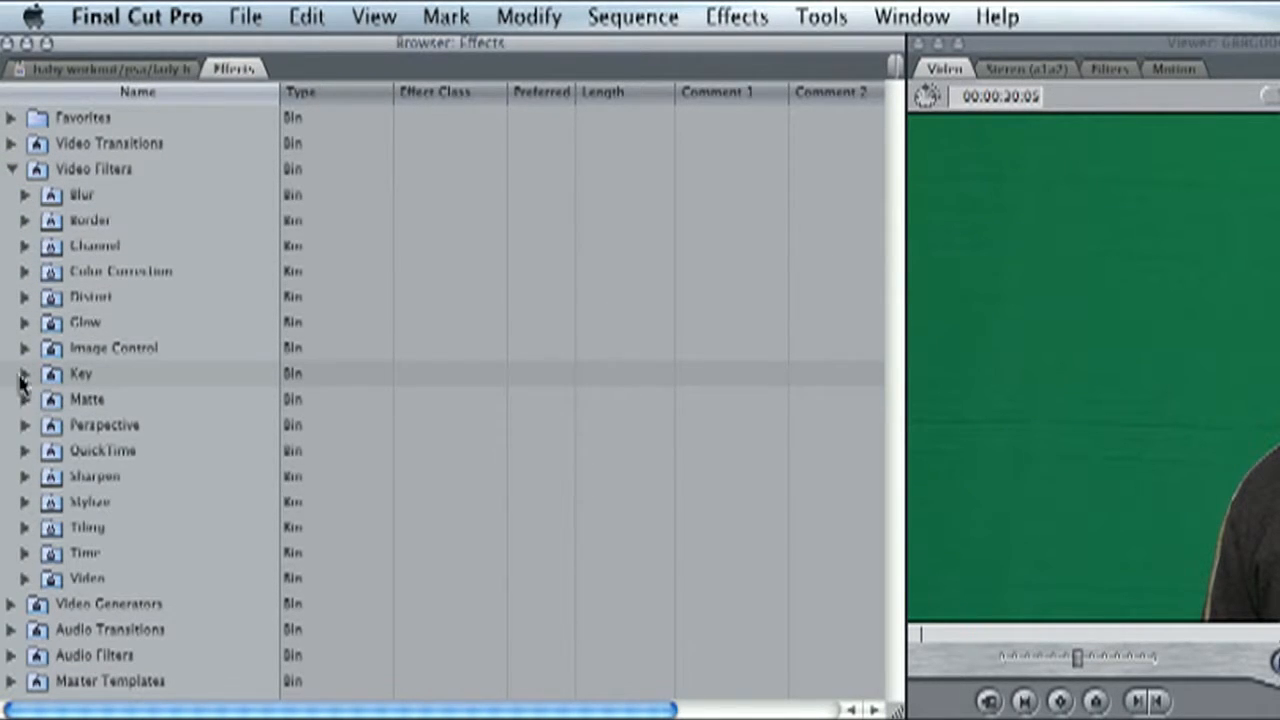
left_click(20, 377)
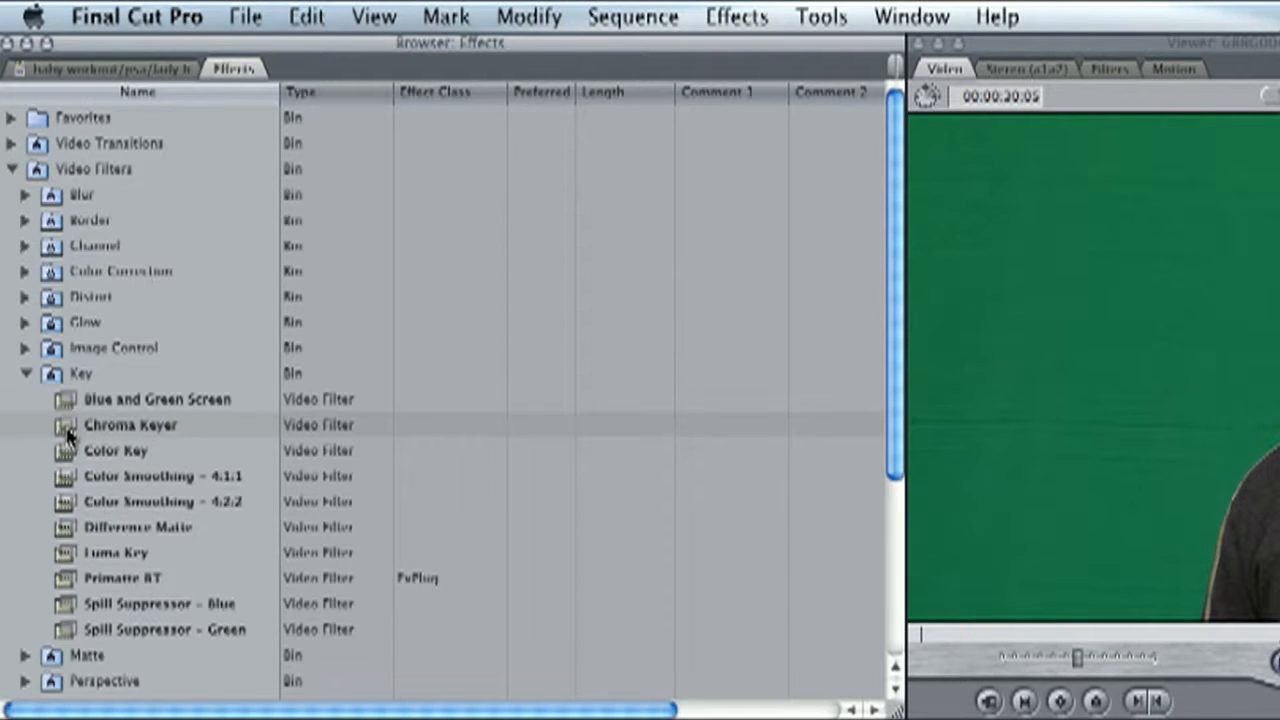
left_click(64, 502)
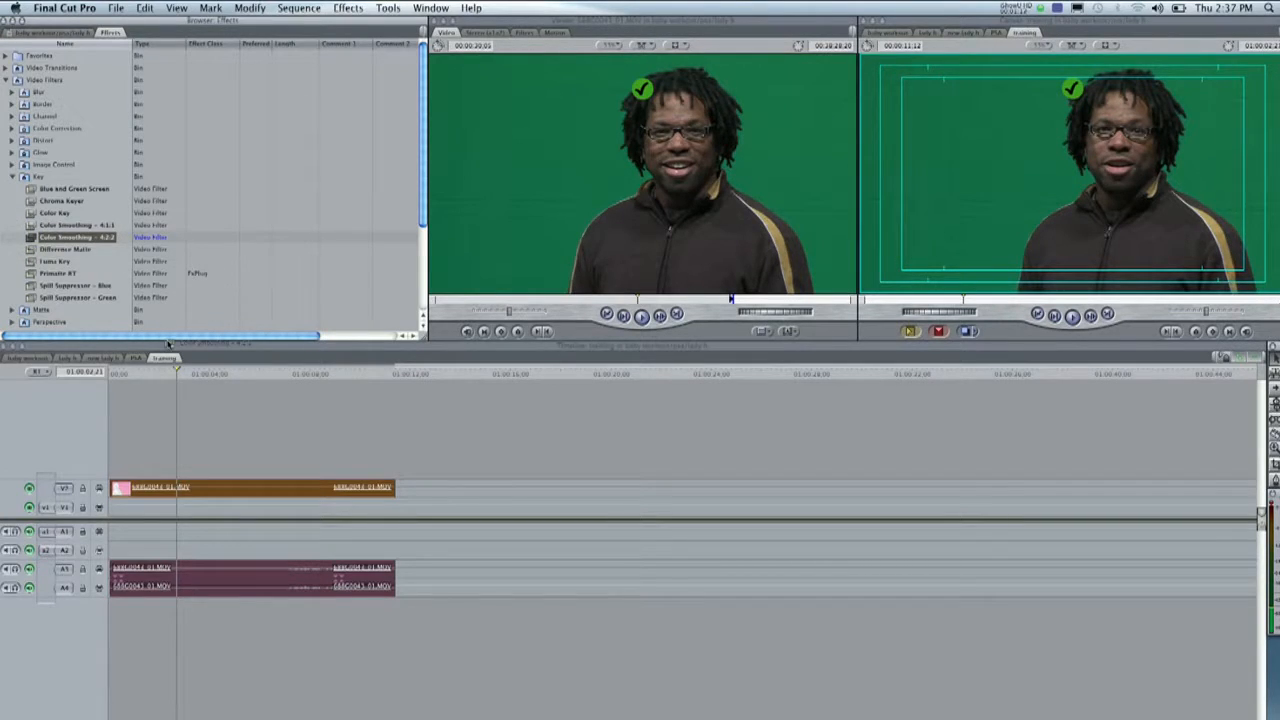
left_click_drag(168, 343, 183, 487)
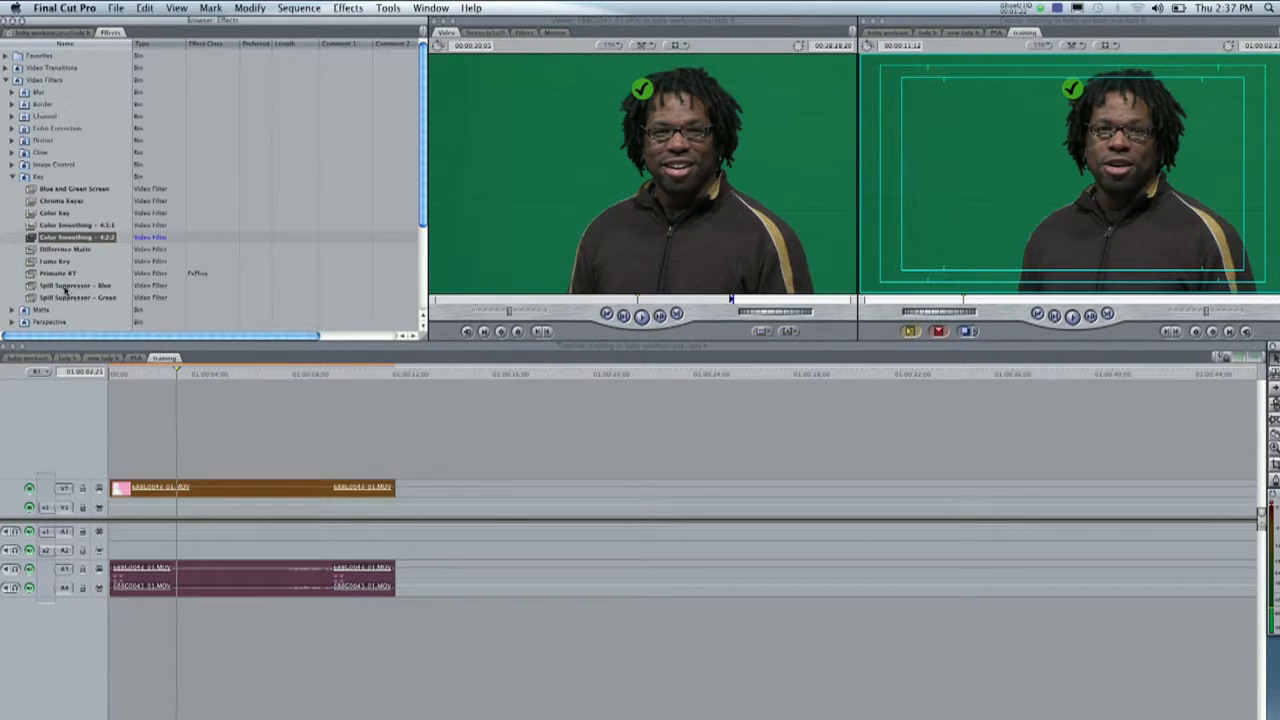
left_click_drag(57, 244, 199, 468)
Step: Load the green-screen clip for filter editing and add the Chroma Keyer filter with its visual controls open
double_click(275, 487)
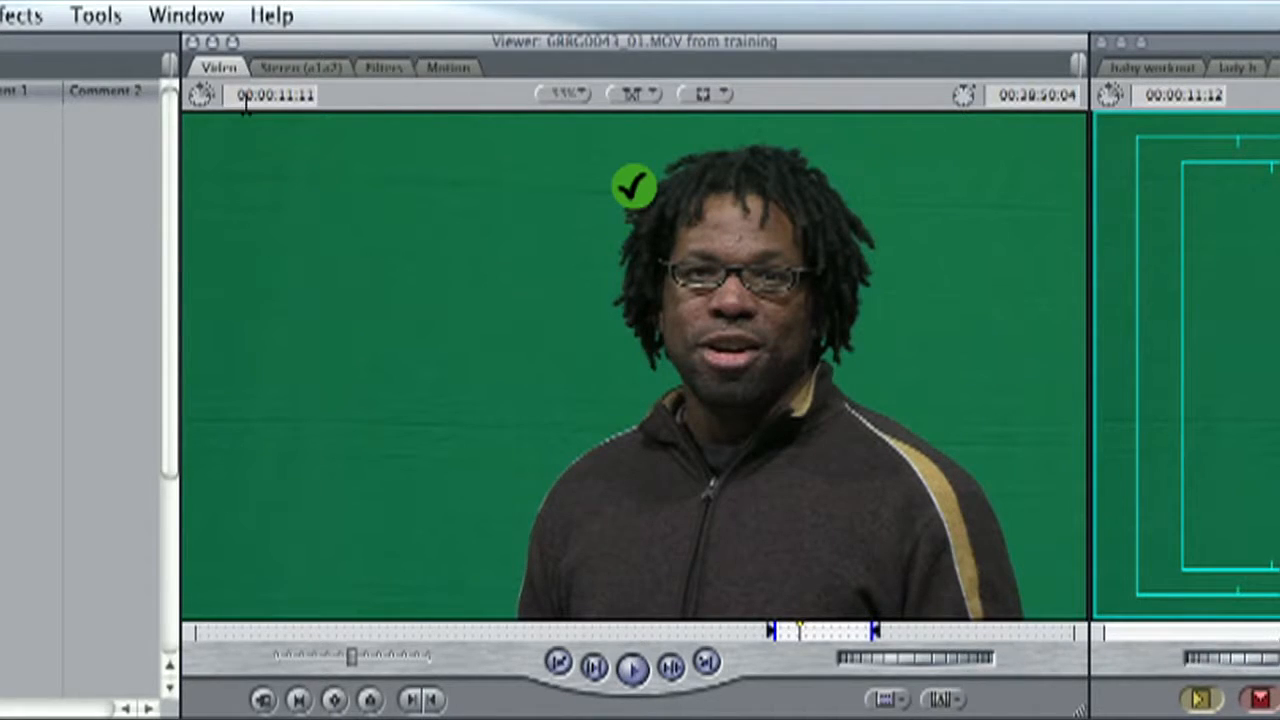
left_click(388, 70)
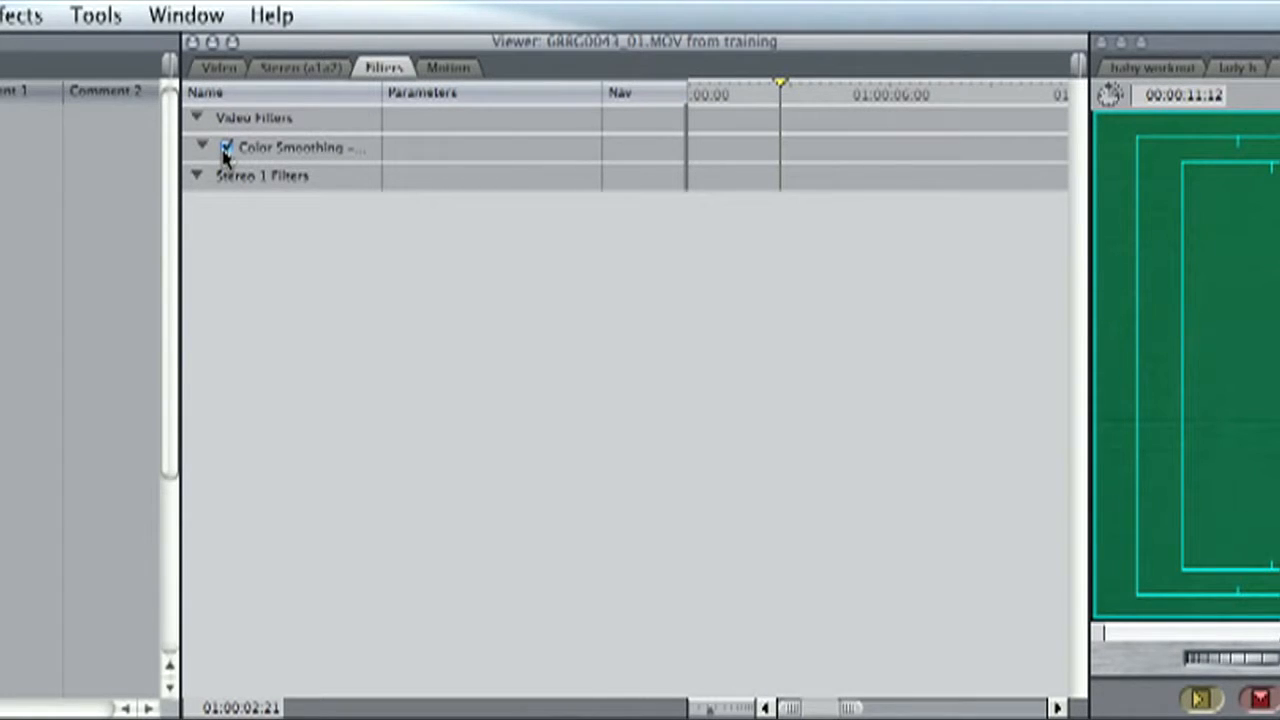
left_click(32, 203)
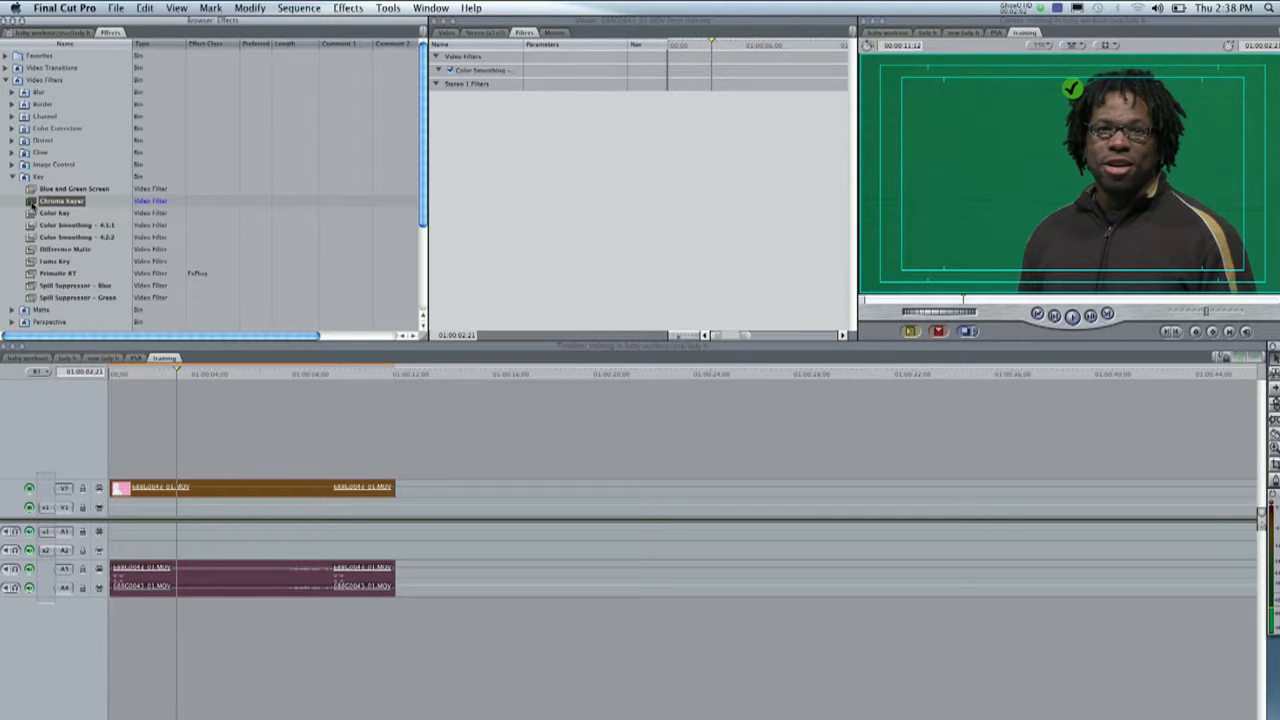
left_click_drag(35, 203, 170, 487)
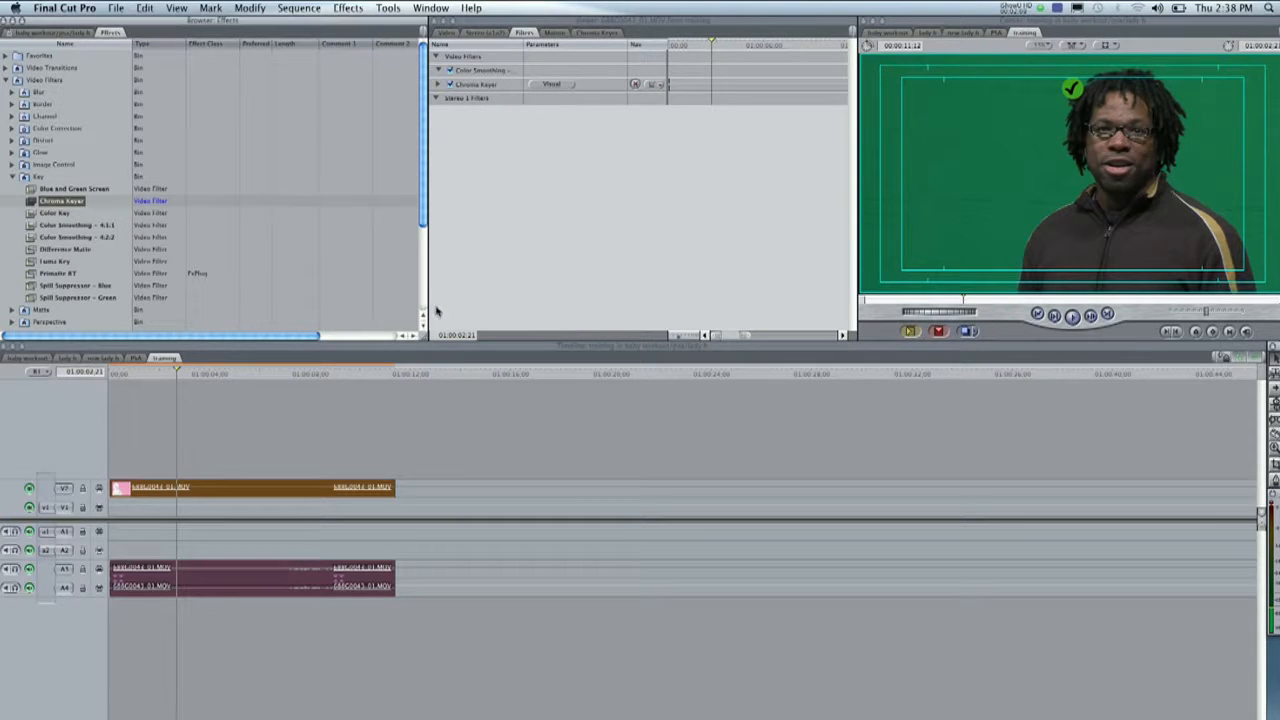
left_click(202, 486)
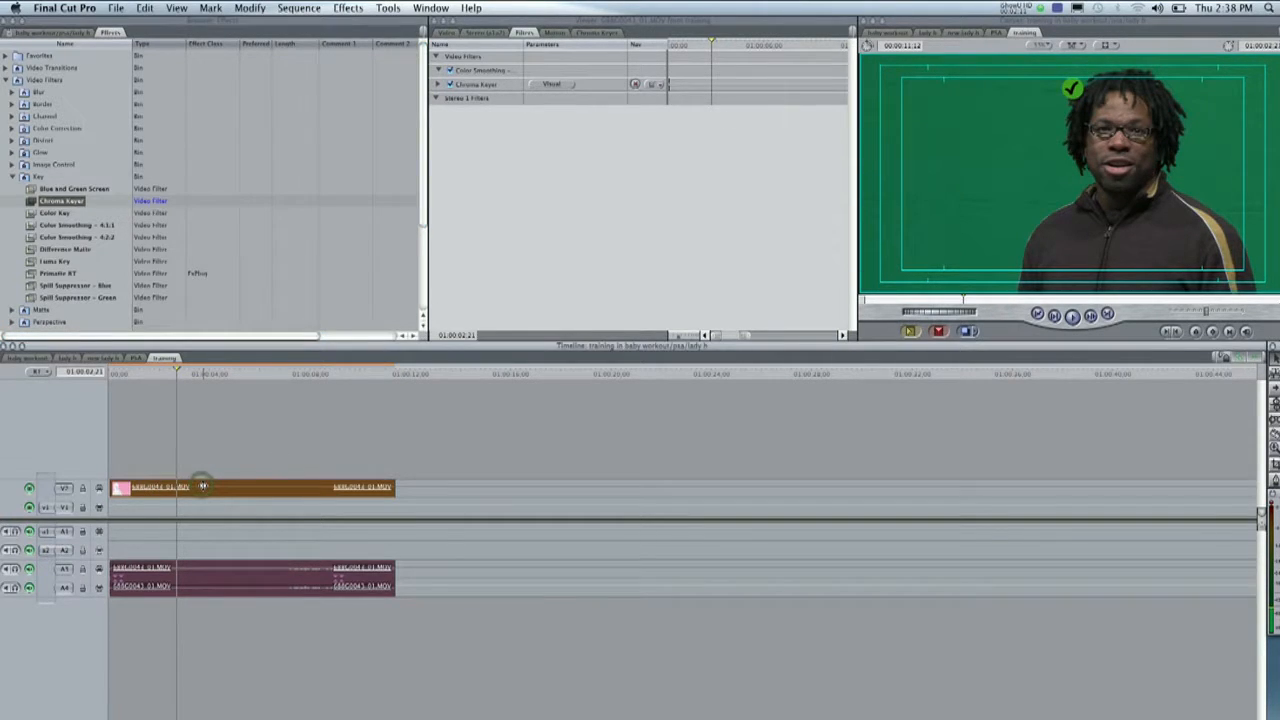
left_click(554, 84)
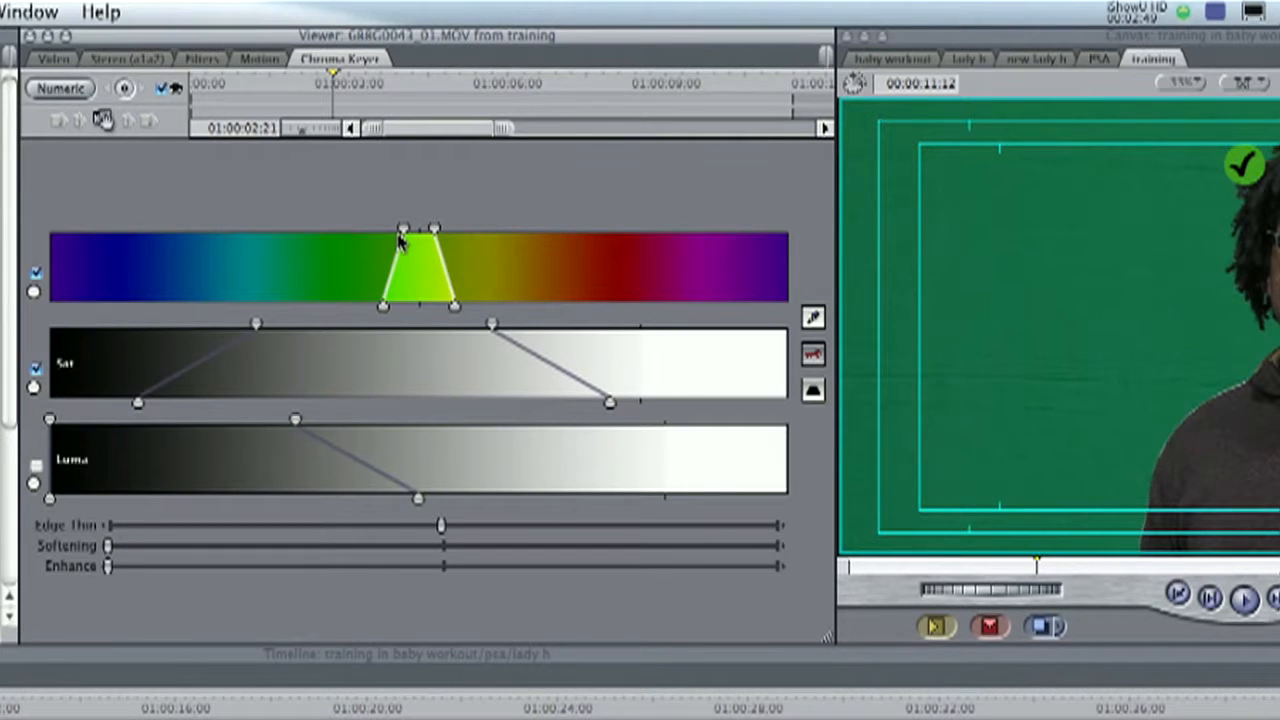
Step: Try widening, shifting and narrowing the Chroma Keyer's hue range around green
left_click_drag(398, 230, 397, 235)
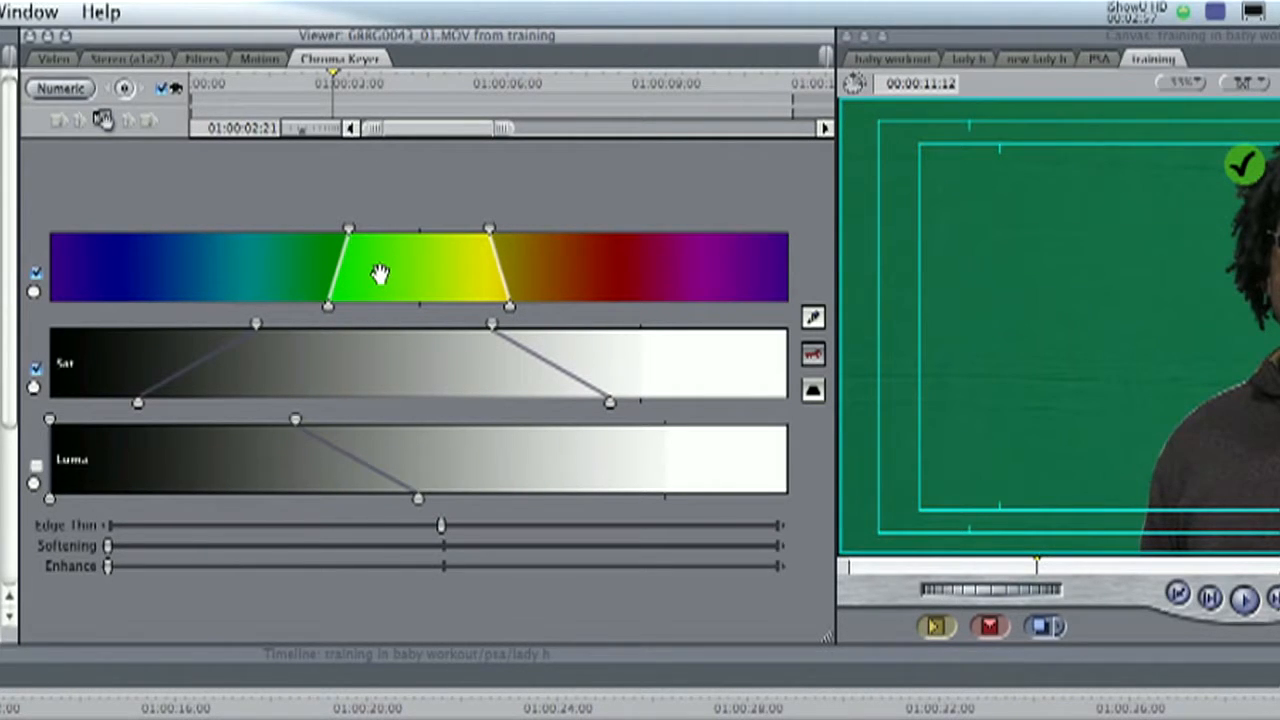
left_click_drag(380, 273, 381, 275)
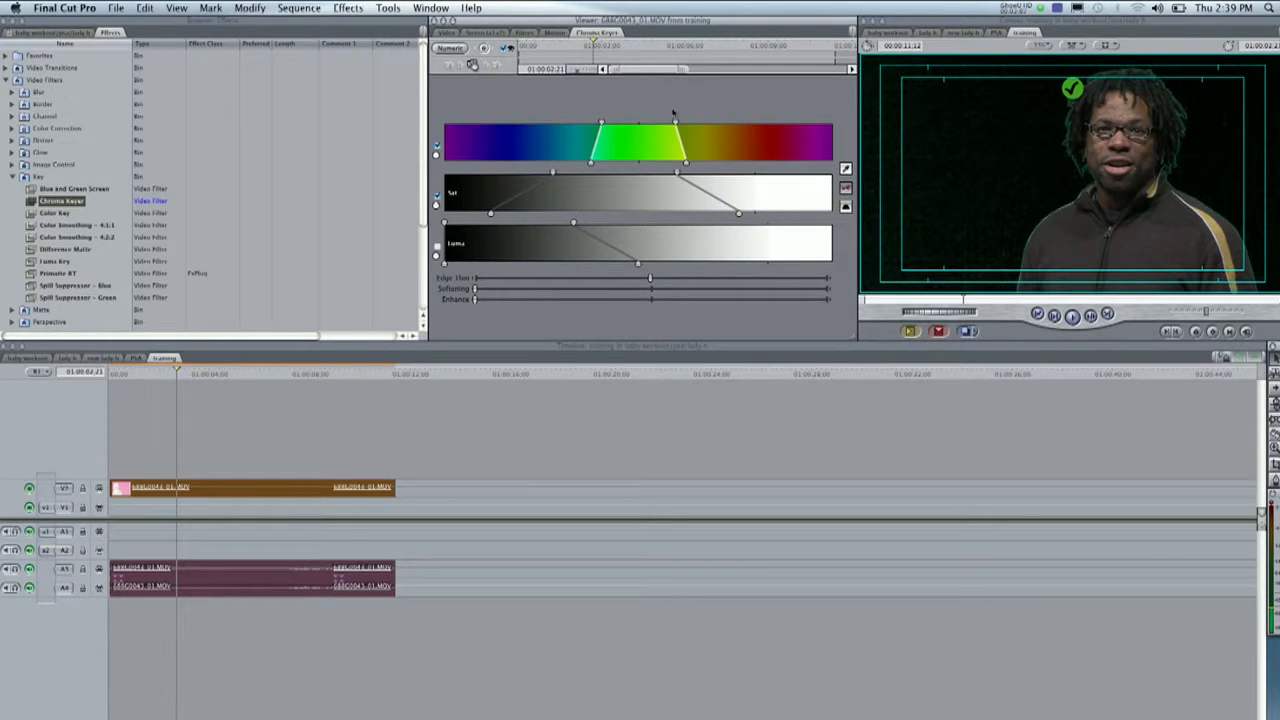
mouse_move(674, 126)
left_mouse_down()
mouse_move(669, 106)
mouse_move(667, 130)
left_mouse_up()
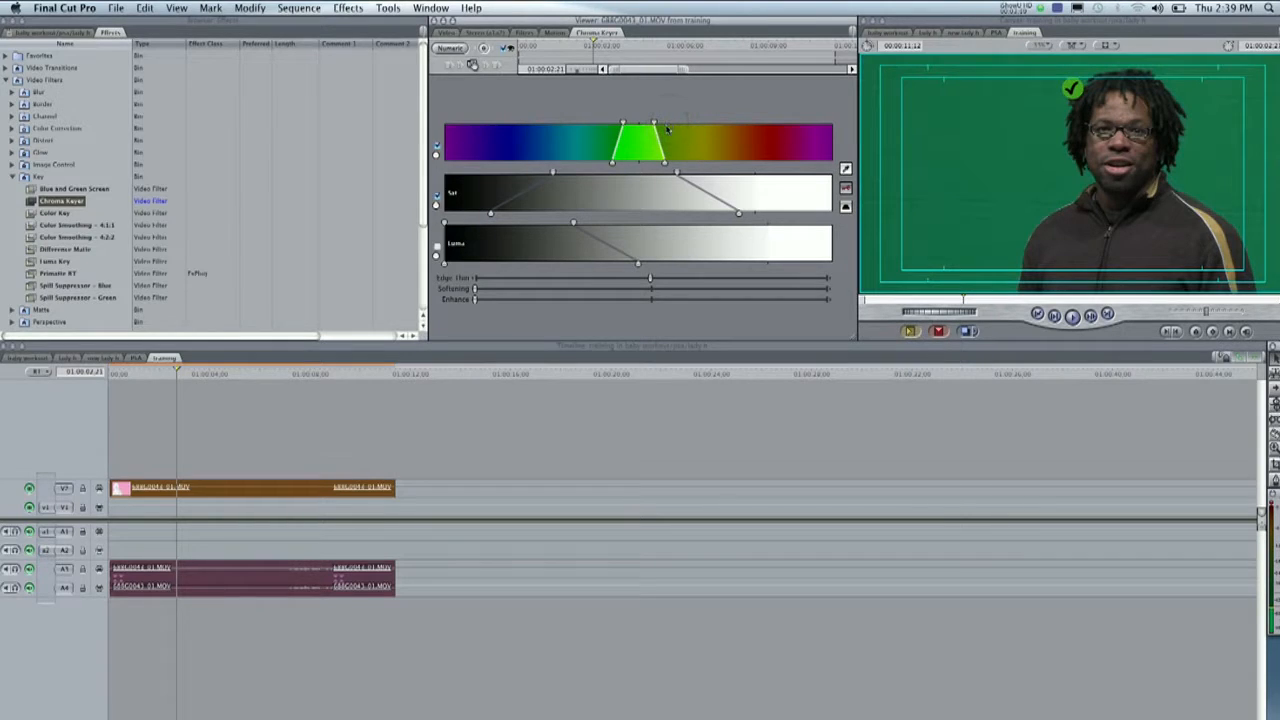
Step: Sample the green backdrop as the Chroma Keyer's key color, then widen its hue range and center it on green
left_click(845, 170)
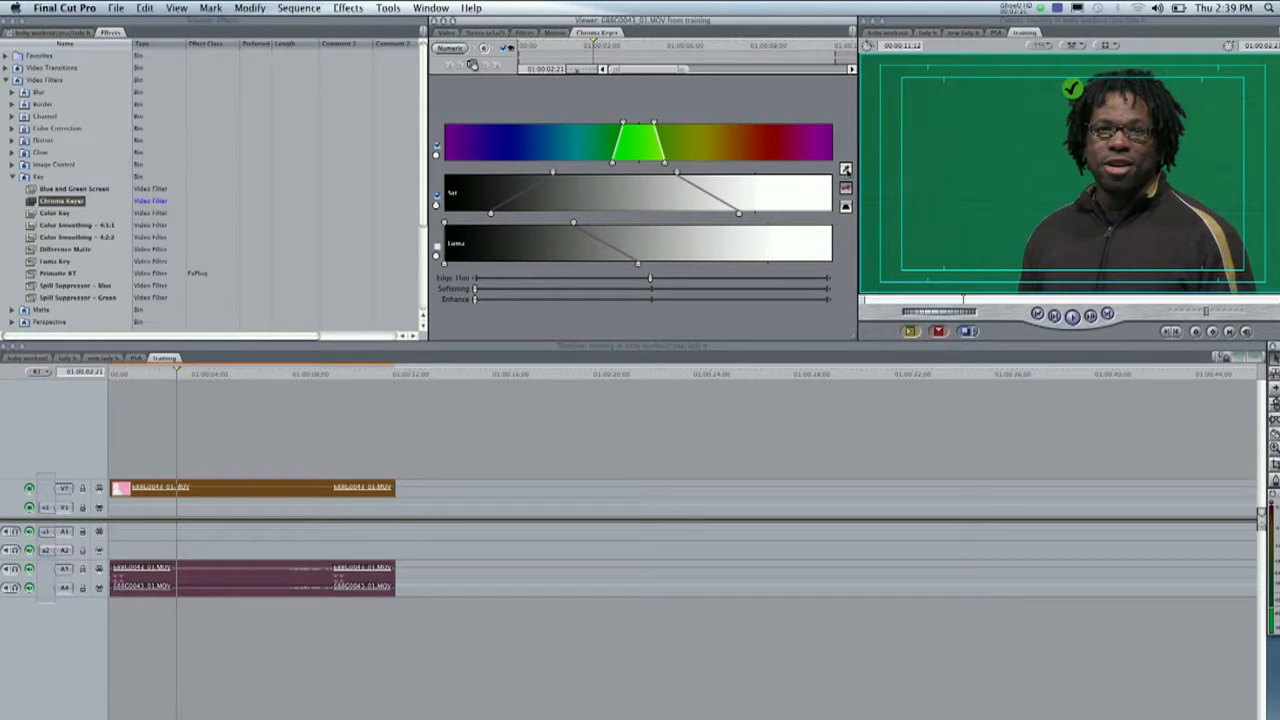
left_click(984, 135)
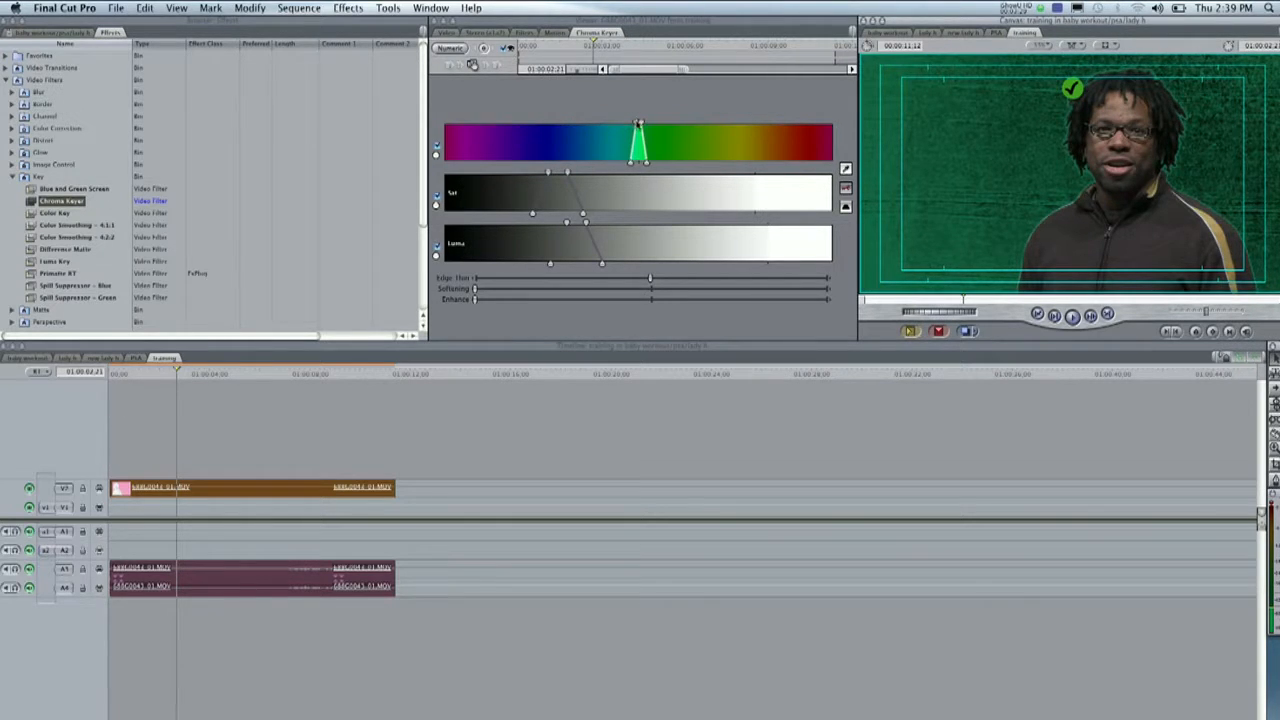
left_click_drag(638, 126, 633, 127)
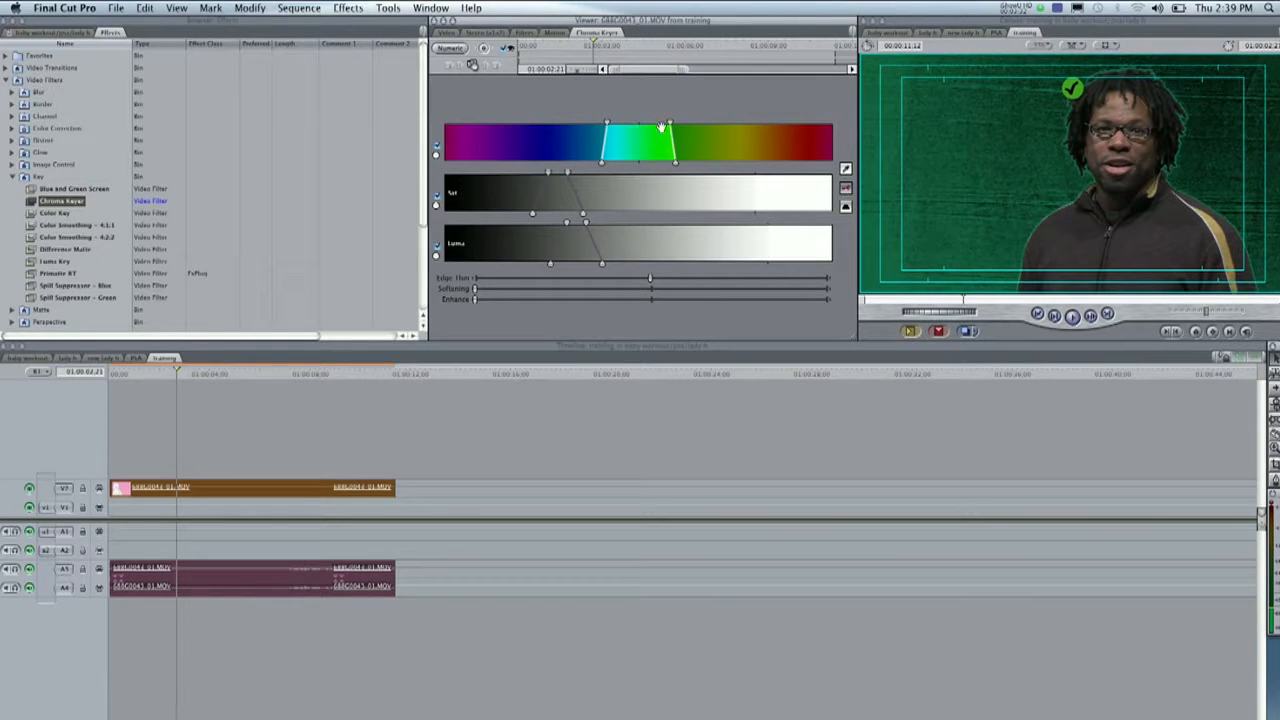
left_click(651, 143)
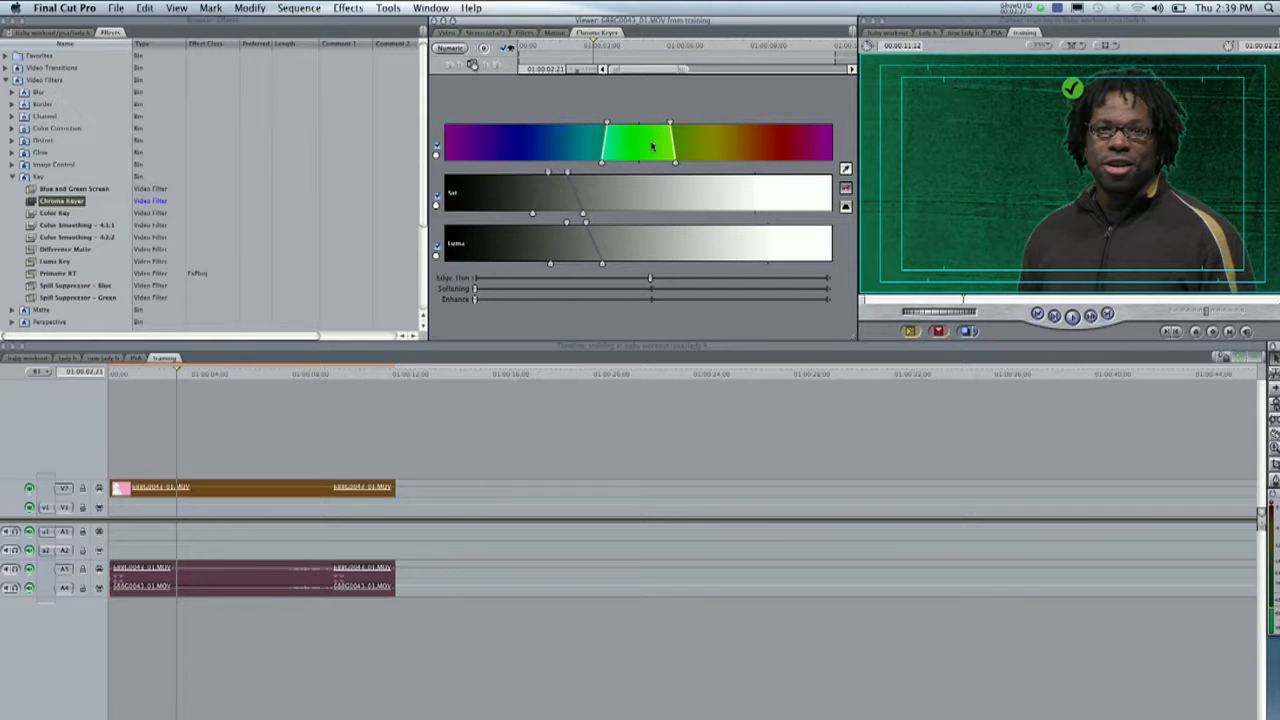
left_click(640, 147)
left_click_drag(670, 124, 680, 124)
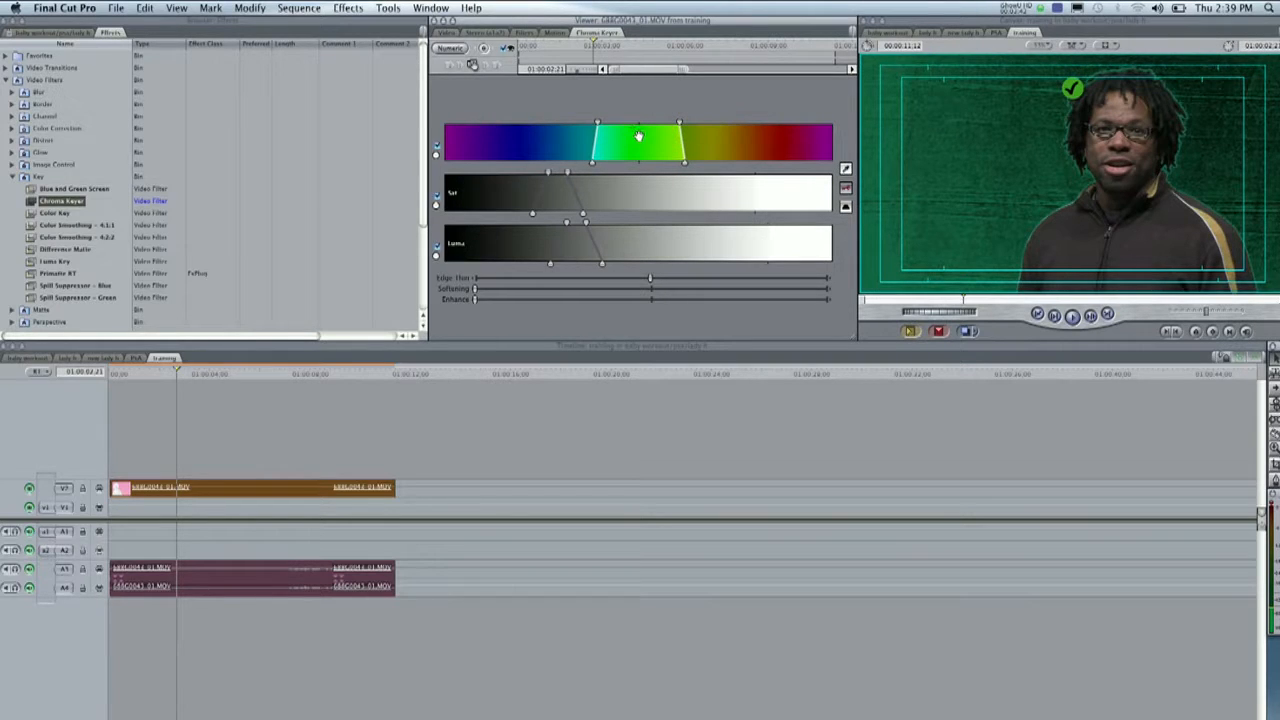
left_click(638, 136)
Step: Widen the Chroma Keyer's saturation and luma ranges on both sides to key out the rest of the green backdrop
left_click(548, 174)
left_click_drag(545, 174, 470, 174)
left_click_drag(568, 174, 652, 174)
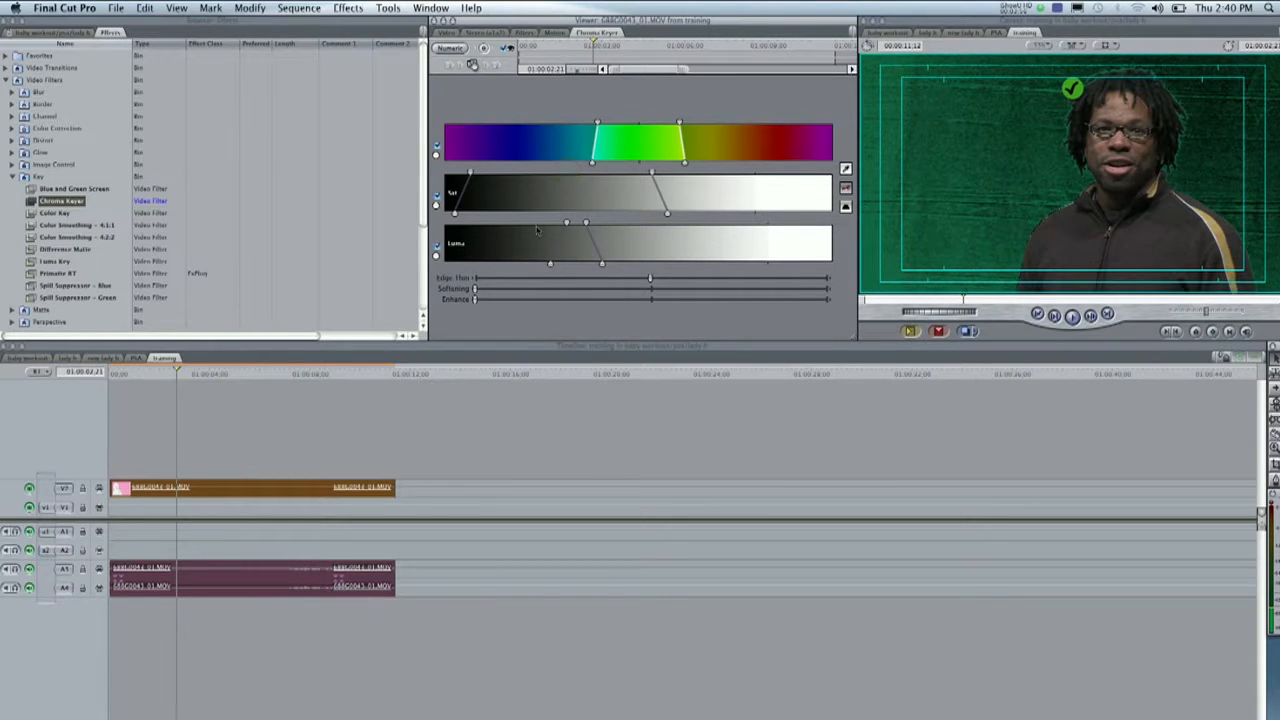
left_click_drag(566, 222, 492, 222)
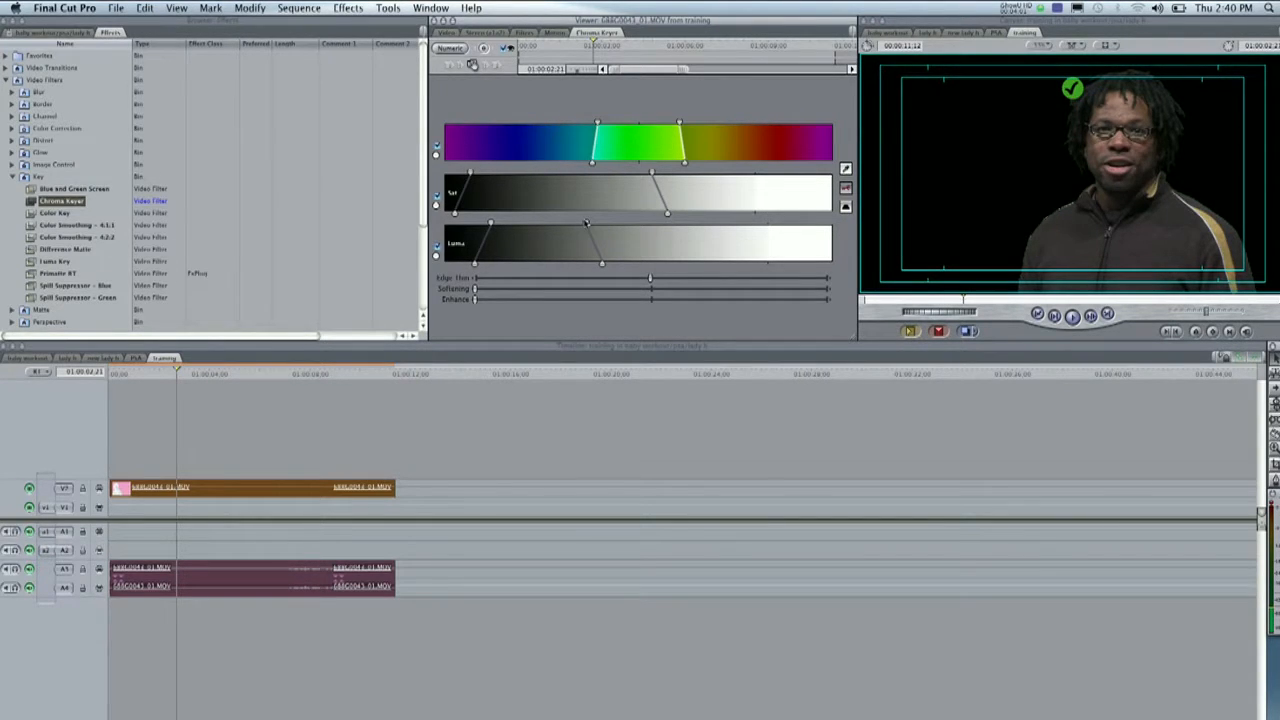
left_click_drag(586, 222, 599, 222)
Step: Place the rainbow cloud.jpg image from the project on track V1 at the sequence start, beneath the keyed clip
left_click(181, 510)
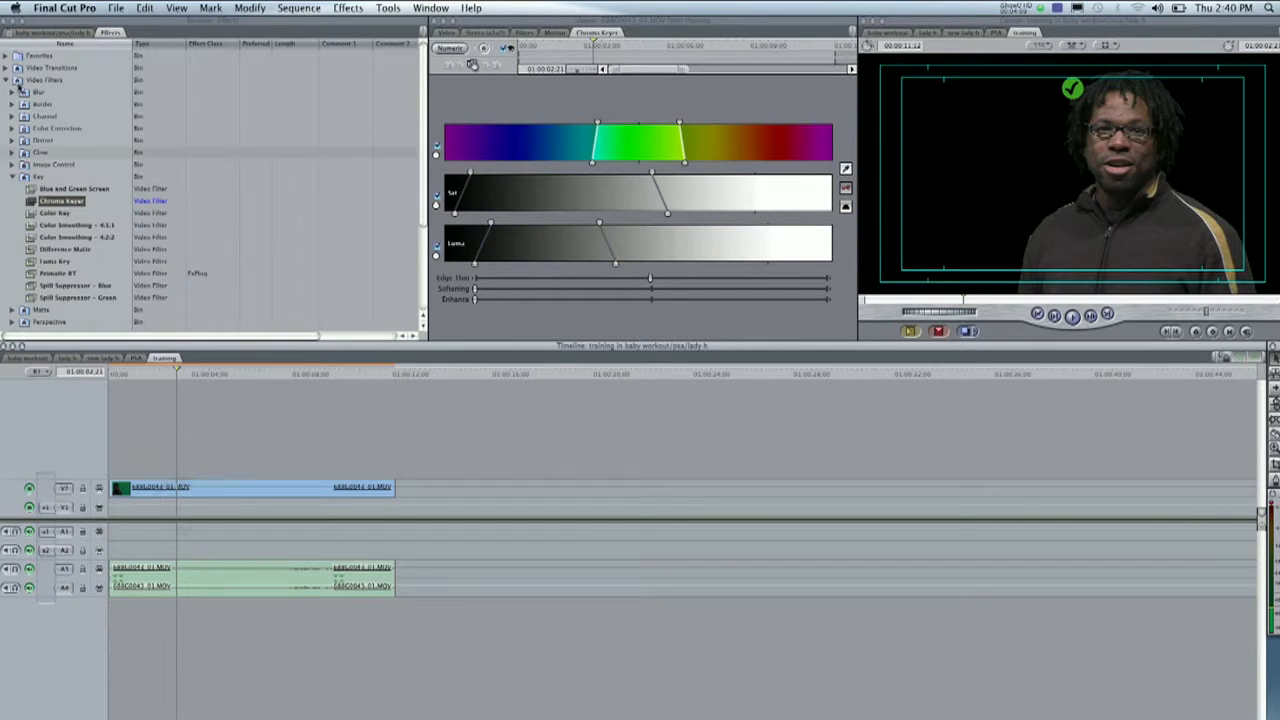
left_click(35, 33)
left_click(30, 205)
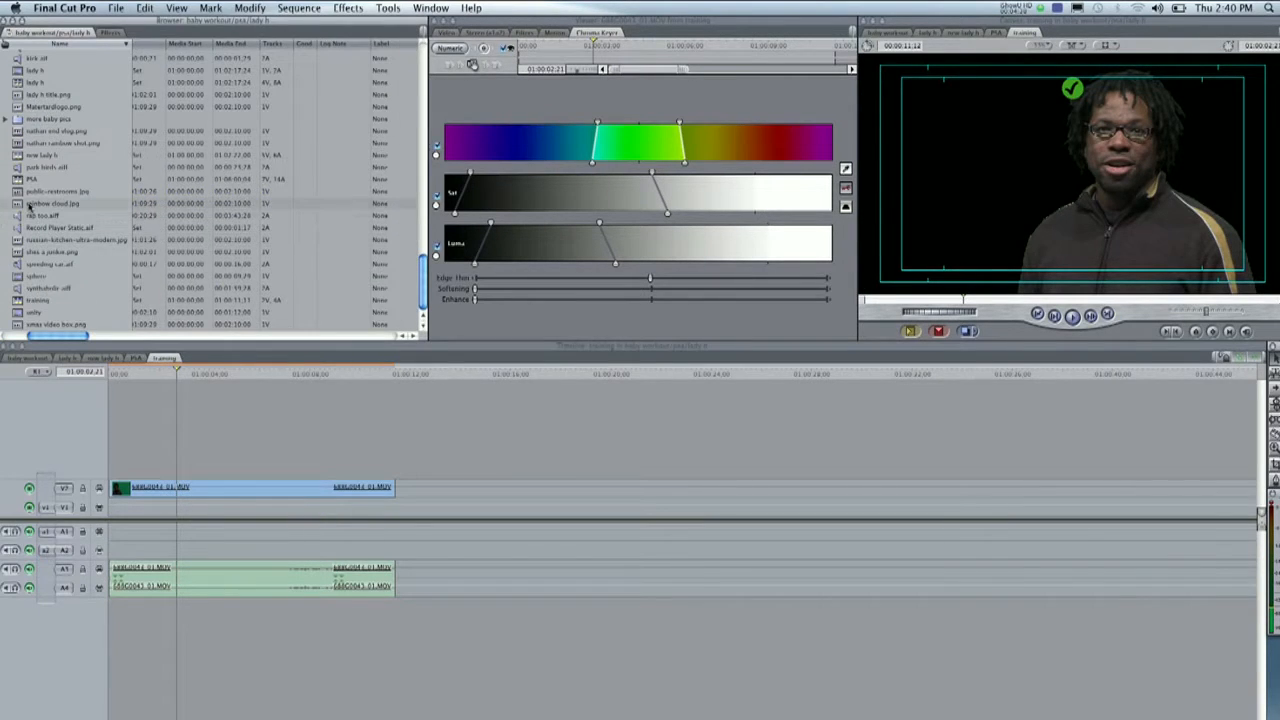
double_click(18, 206)
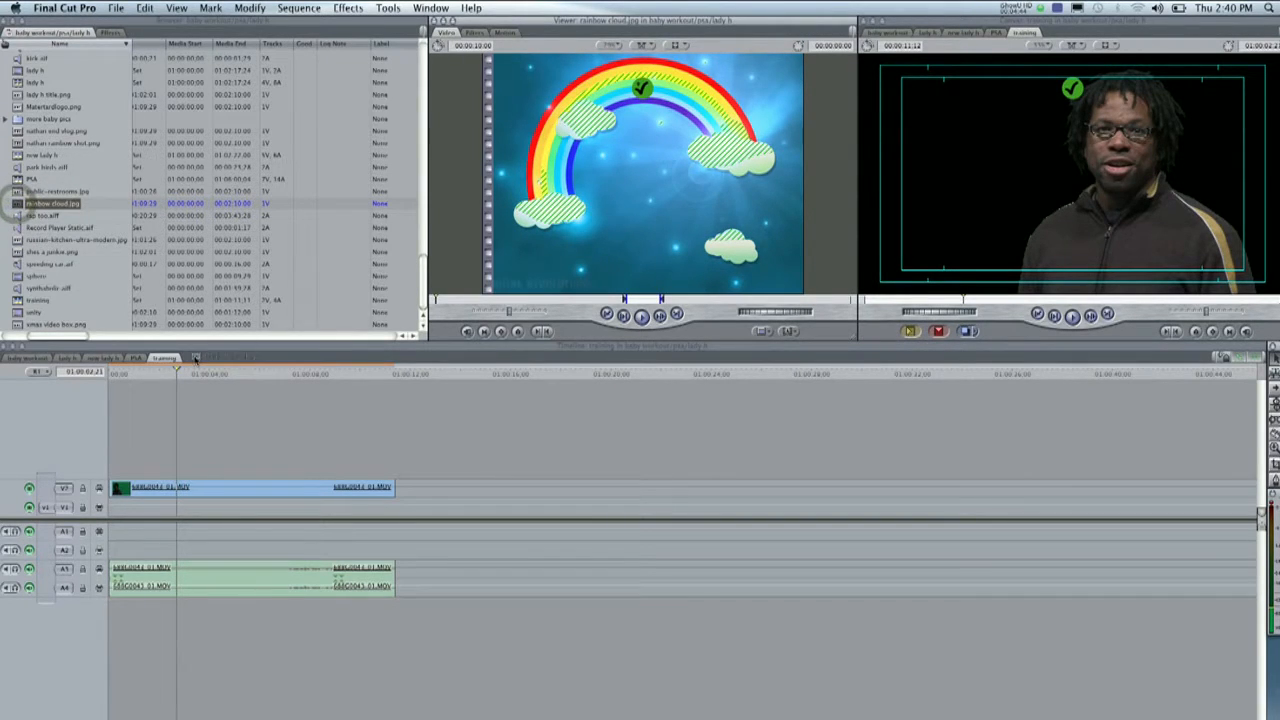
left_click_drag(196, 358, 114, 506)
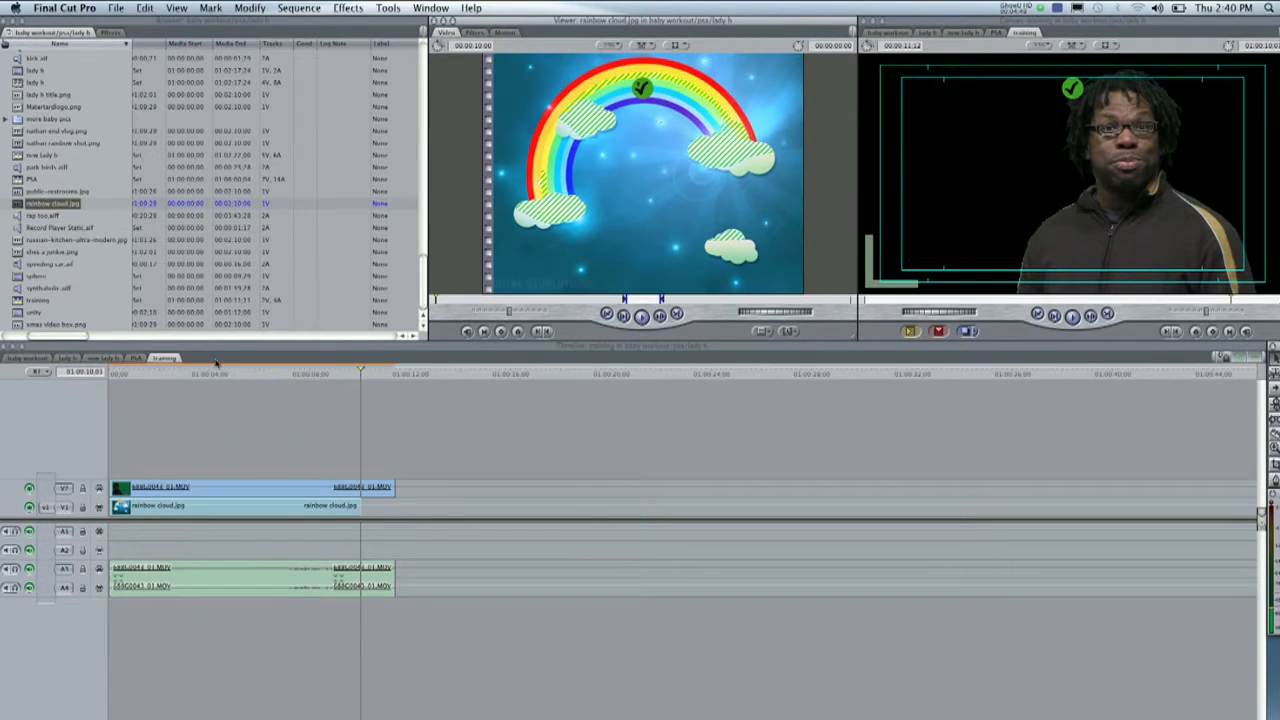
Step: Scale the rainbow cloud.jpg clip on V1 up to 158 so that it fills the frame behind the presenter
left_click(209, 376)
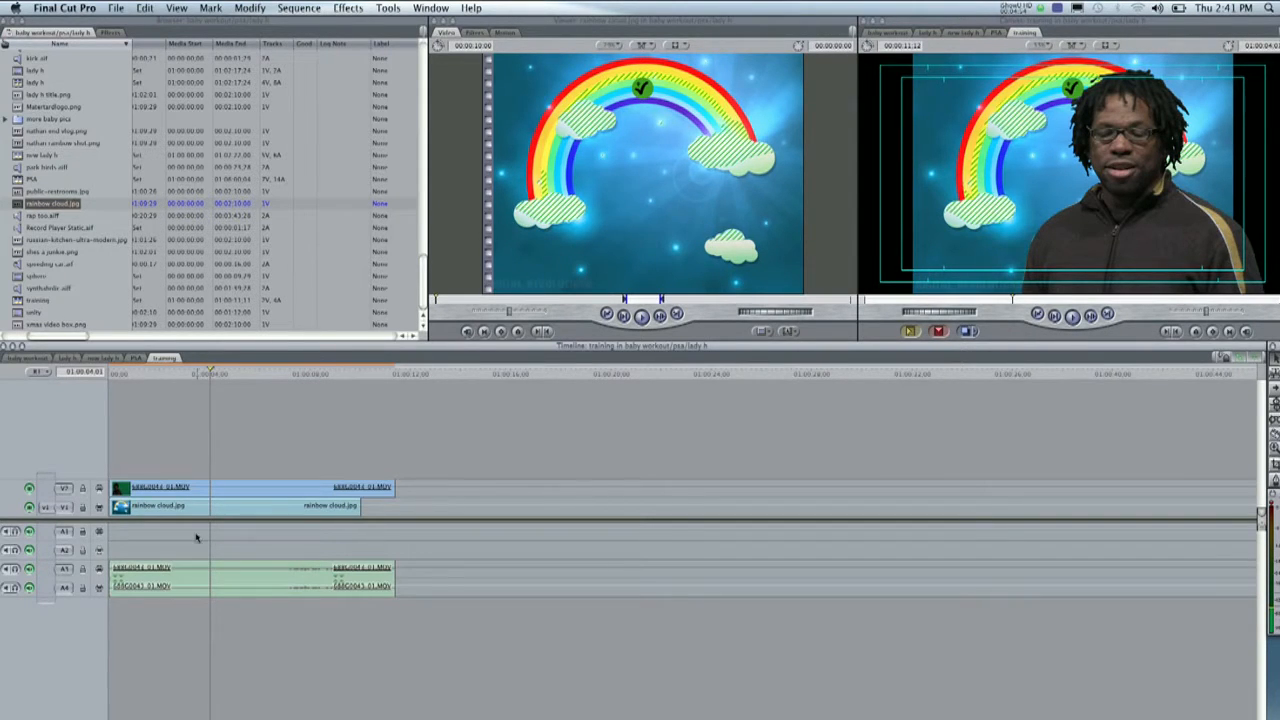
double_click(204, 510)
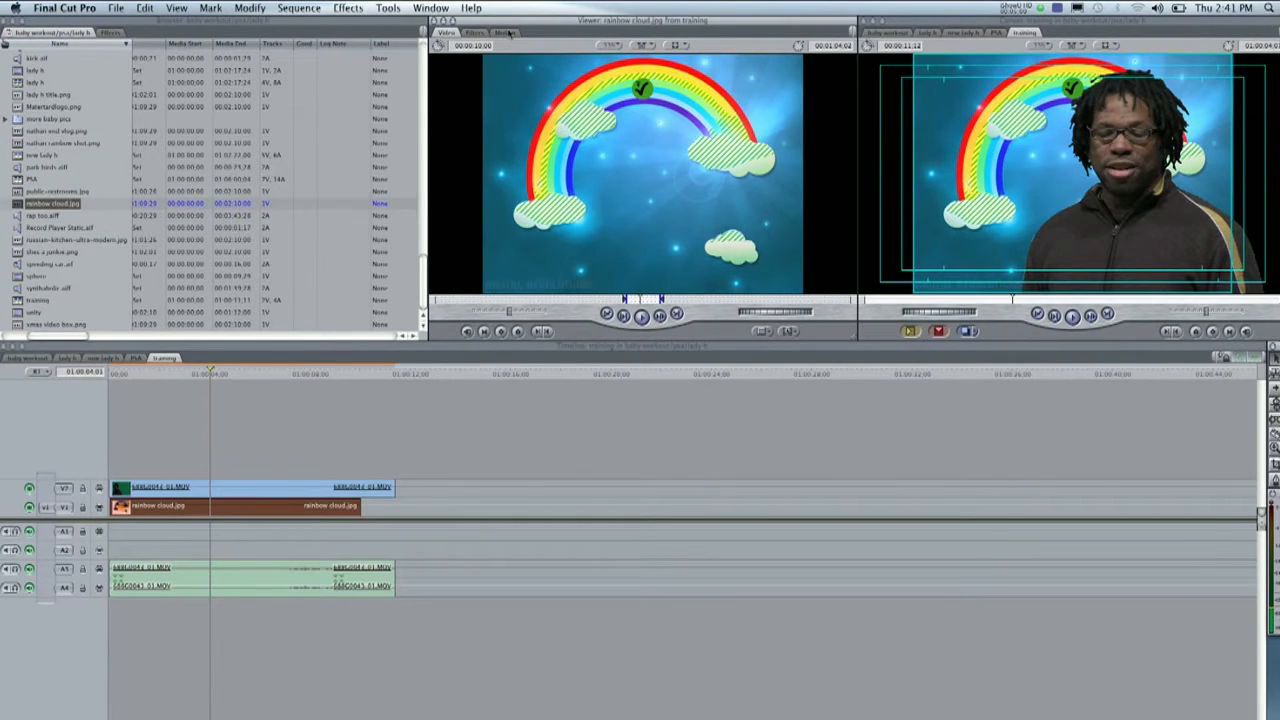
left_click(272, 505)
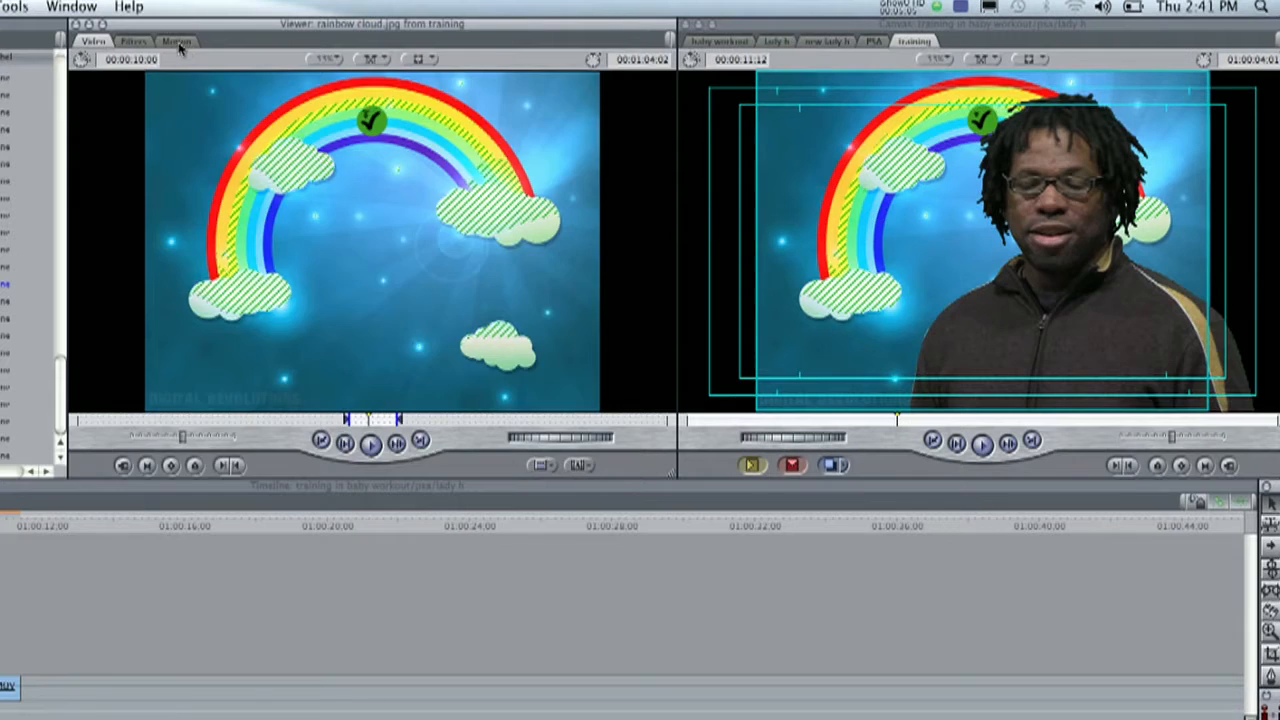
left_click(506, 33)
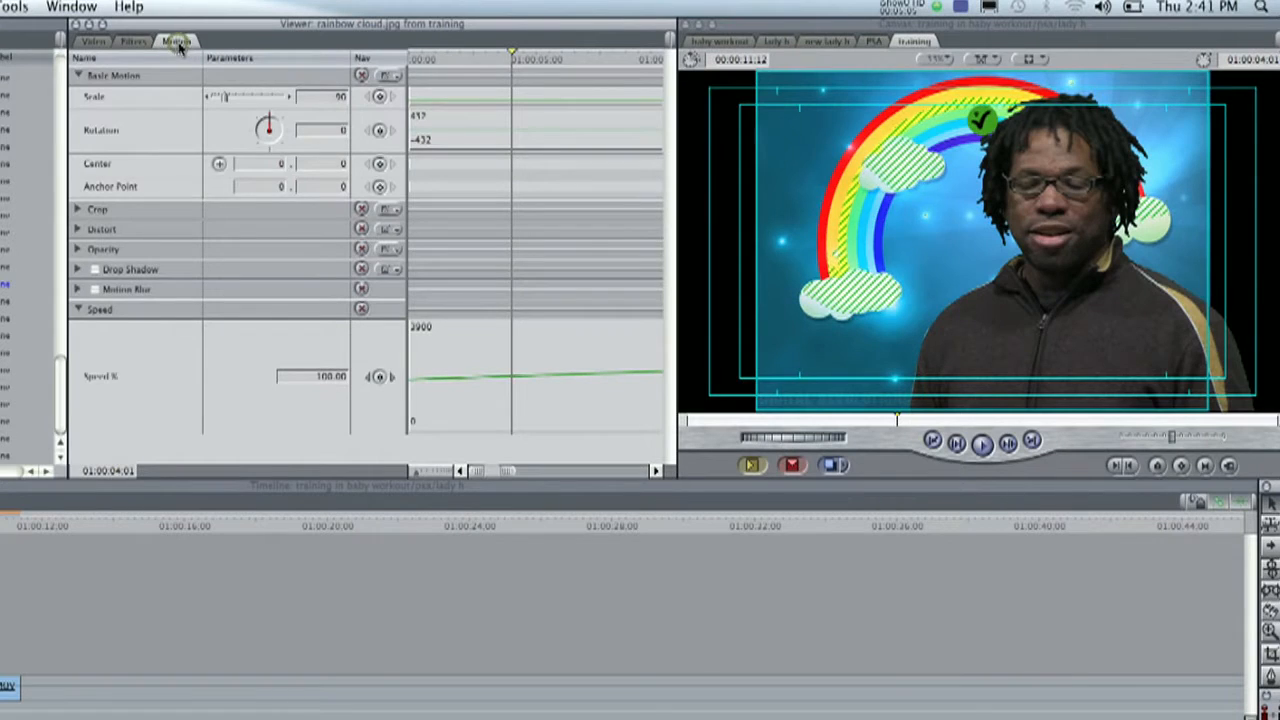
left_click(222, 97)
left_click_drag(222, 97, 232, 100)
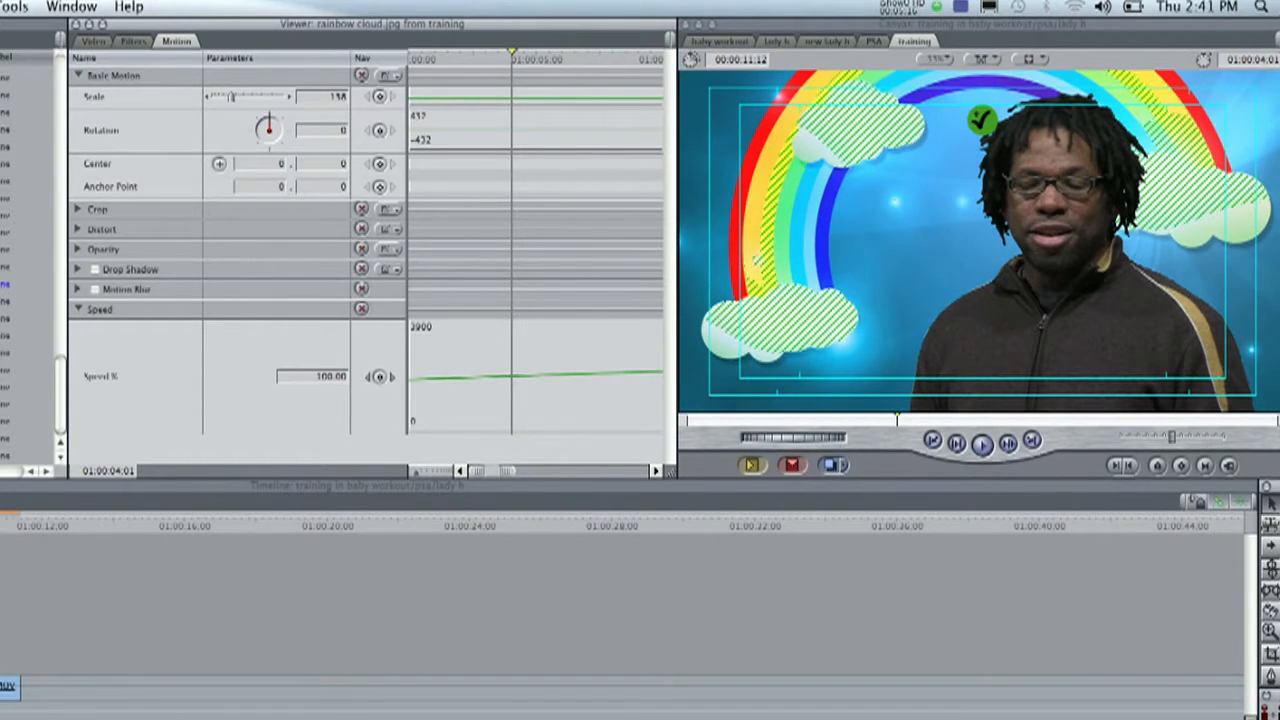
Step: Preview the keyed composite at several points in the sequence, then play back a few seconds near its start
left_click(246, 374)
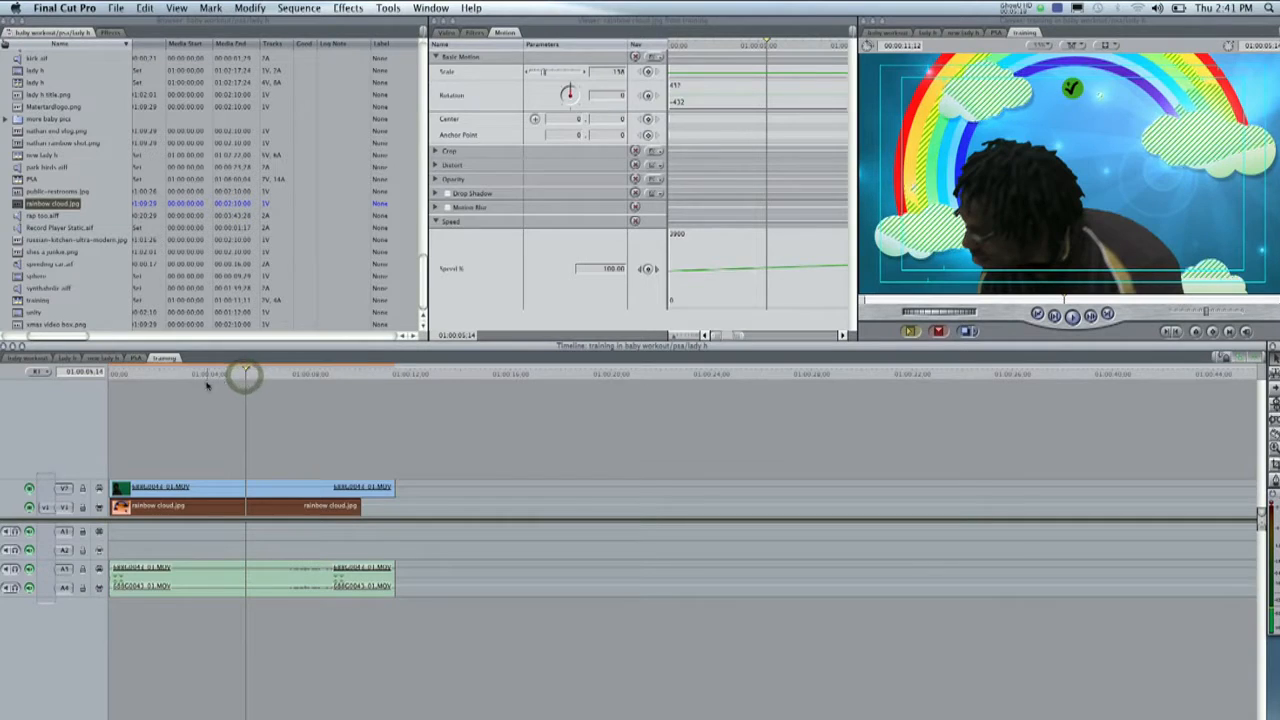
left_click(161, 374)
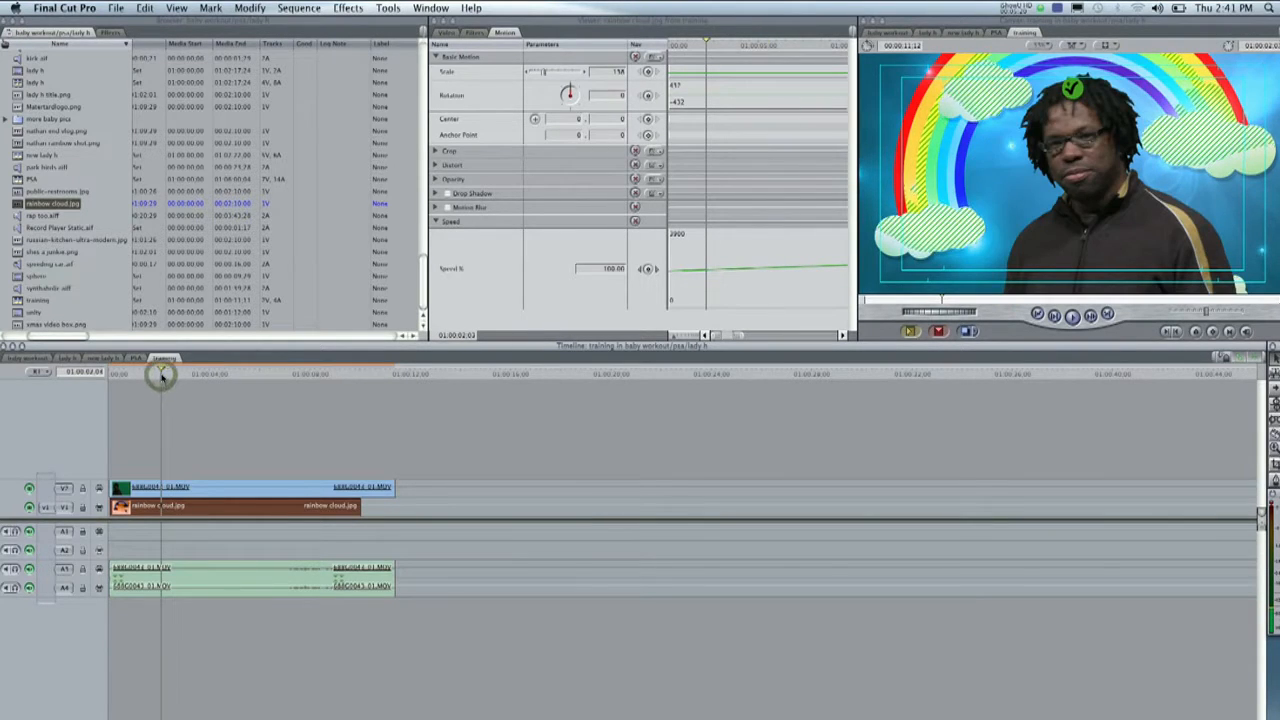
left_click(143, 374)
left_click(215, 446)
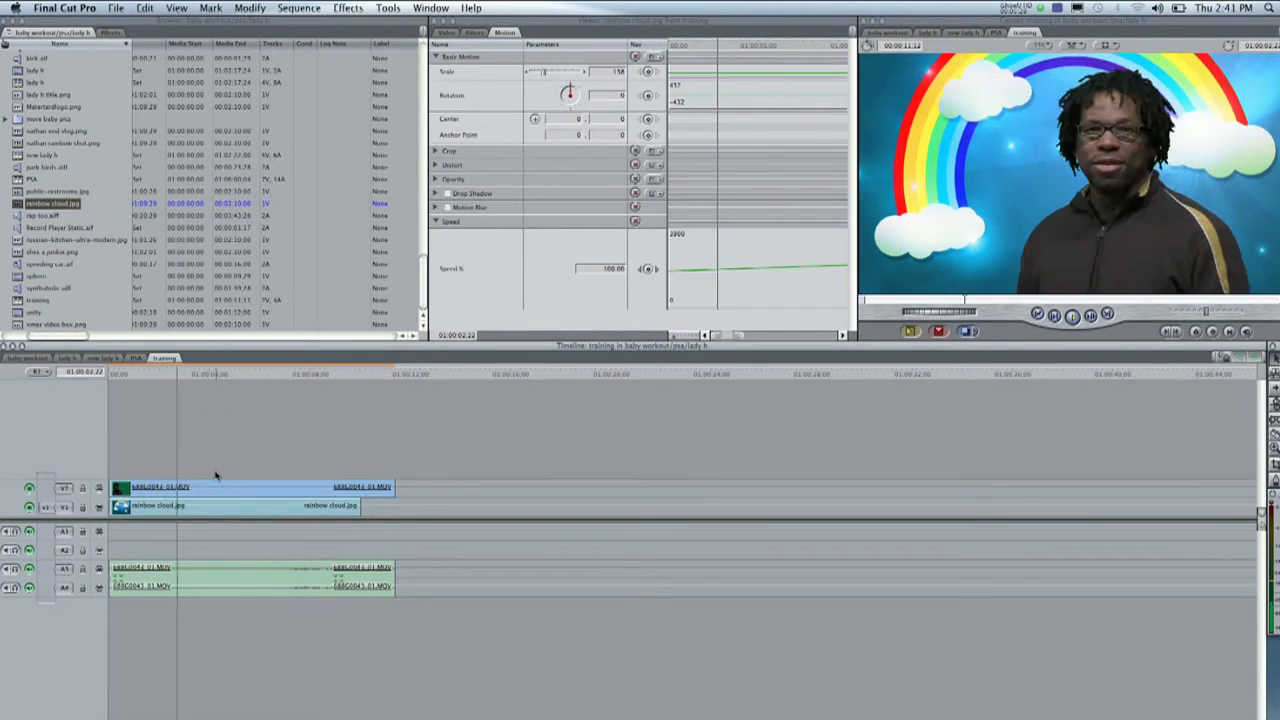
key("space")
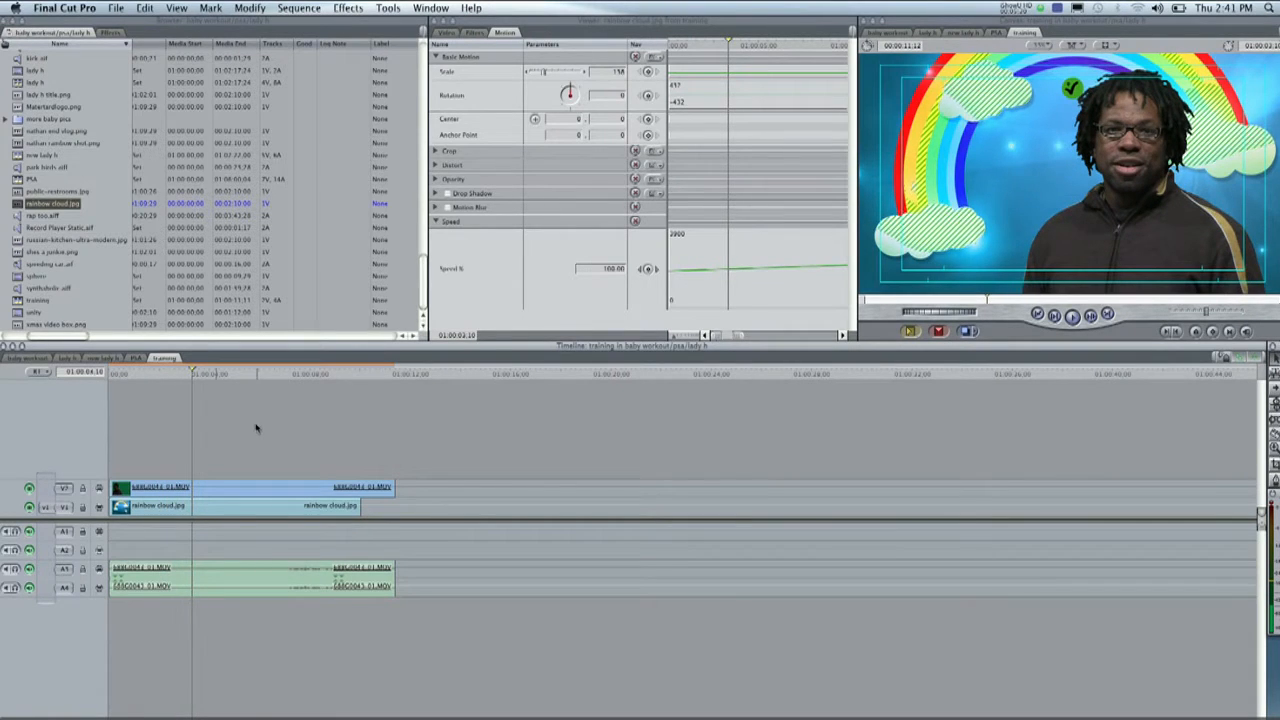
Step: Trim the end of the keyed presenter clip and its audio to match the end of the rainbow cloud image
left_click_drag(393, 489, 360, 490)
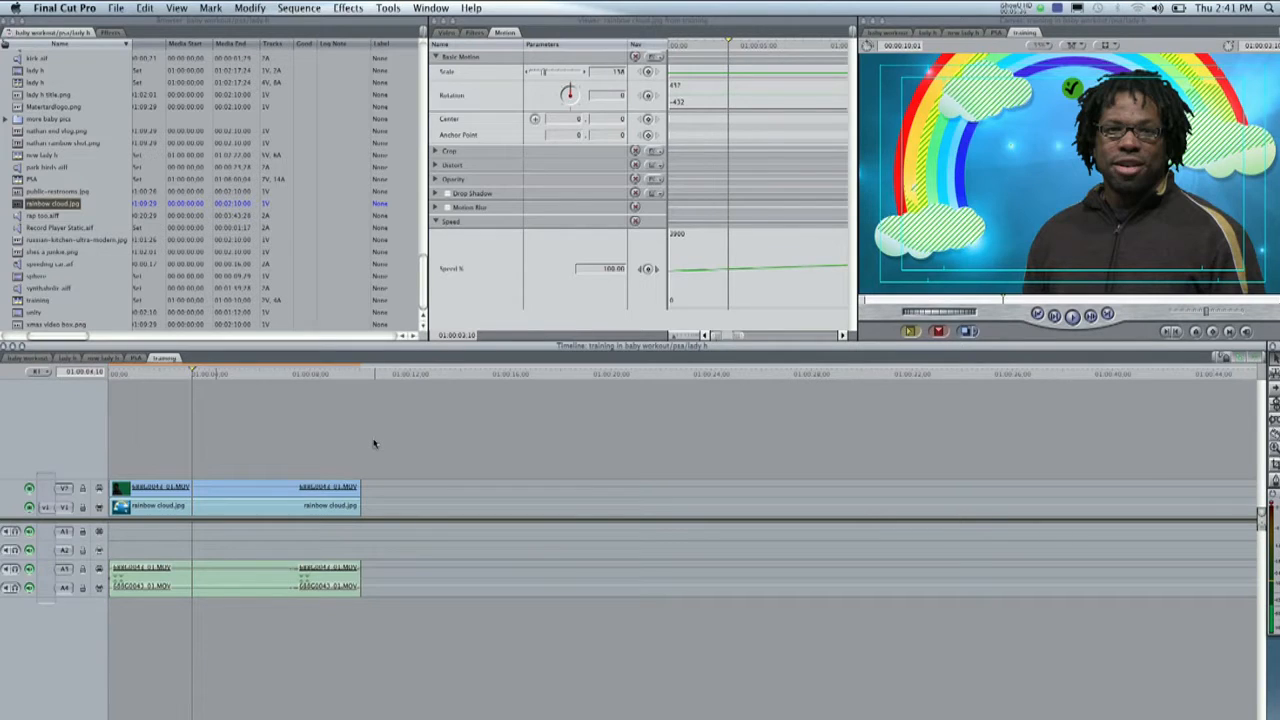